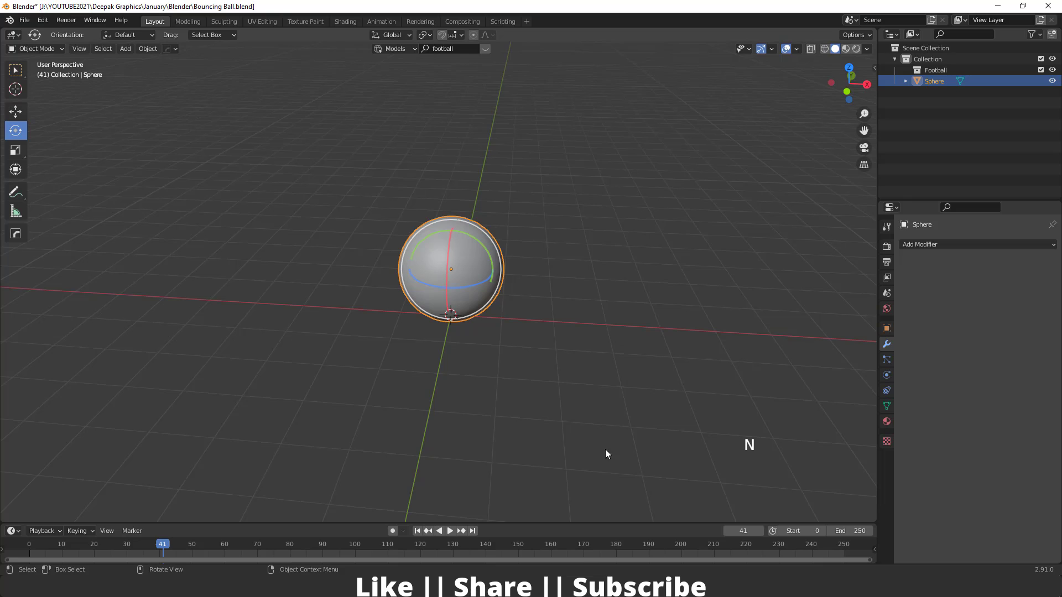
Add a circle empty at the origin beneath the sphere and rotate it -90° about the global X axis
scroll(503, 337, "up", 2)
middle_click_drag(460, 374, 521, 293, "shift")
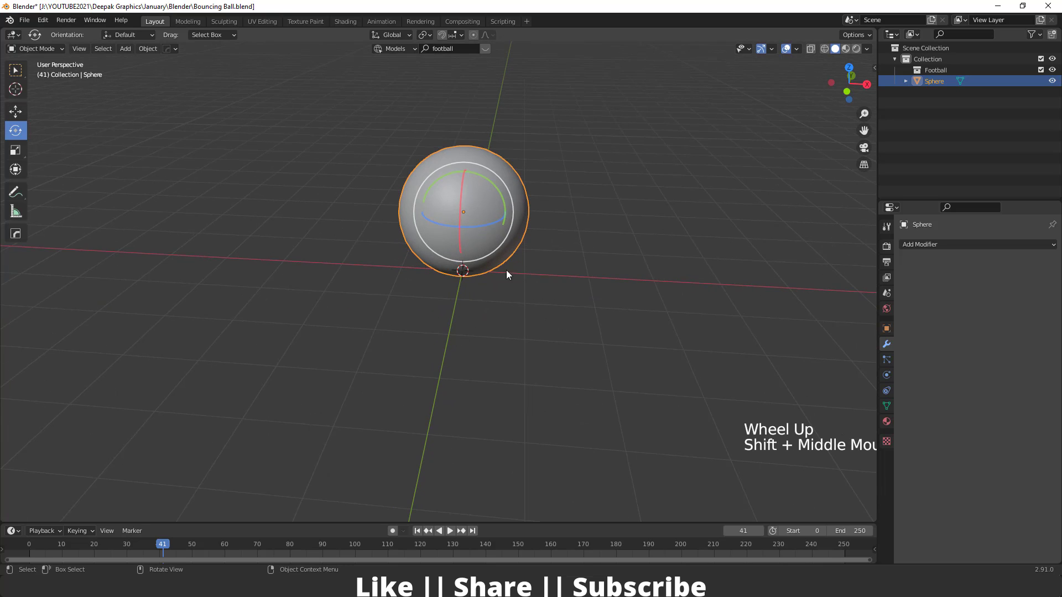
key("shift+a")
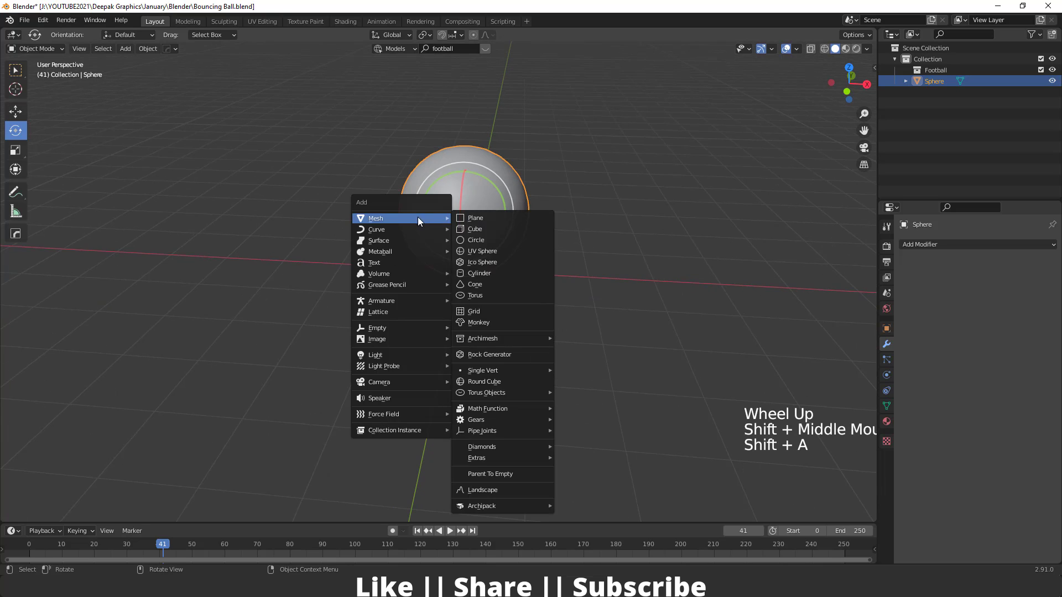
mouse_move(398, 329)
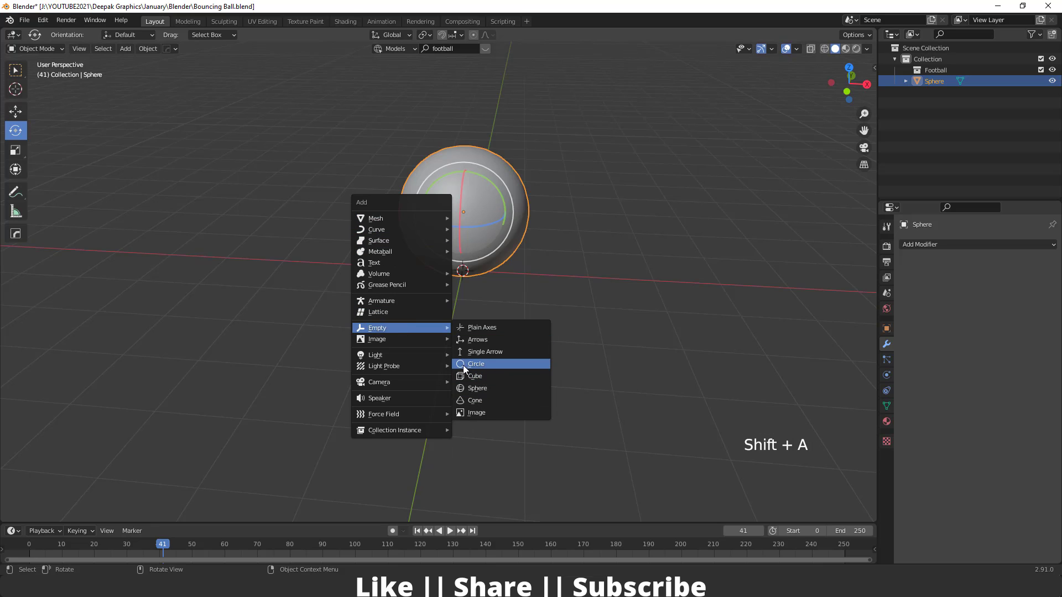
left_click(493, 364)
middle_click_drag(495, 347, 415, 249)
scroll(415, 249, "down", 2)
left_click_drag(393, 246, 436, 252)
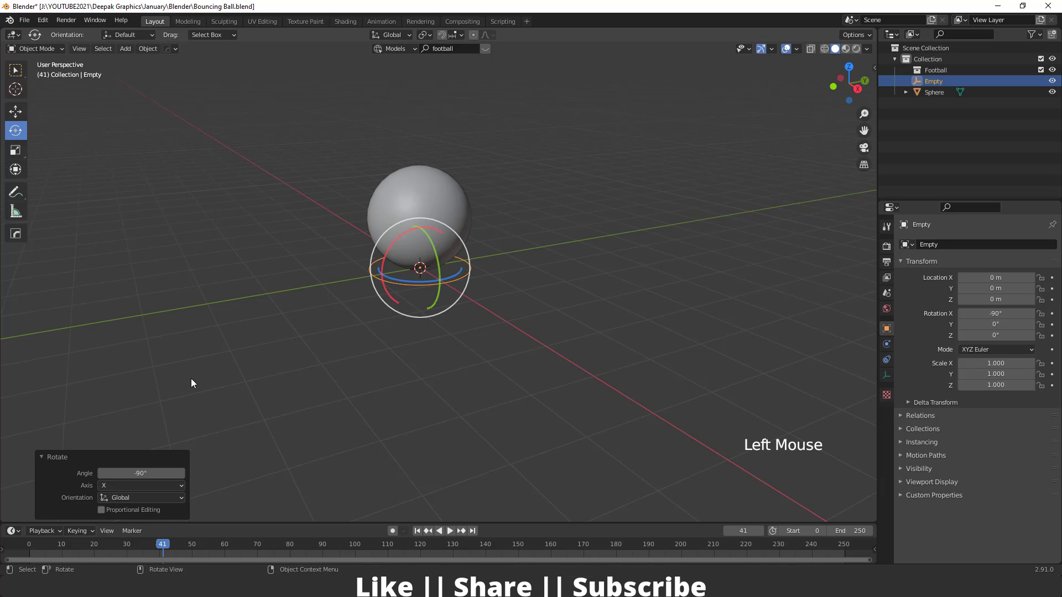
scroll(456, 303, "down", 1)
scroll(512, 311, "up", 1)
middle_click_drag(456, 304, 541, 337)
scroll(512, 311, "up", 1)
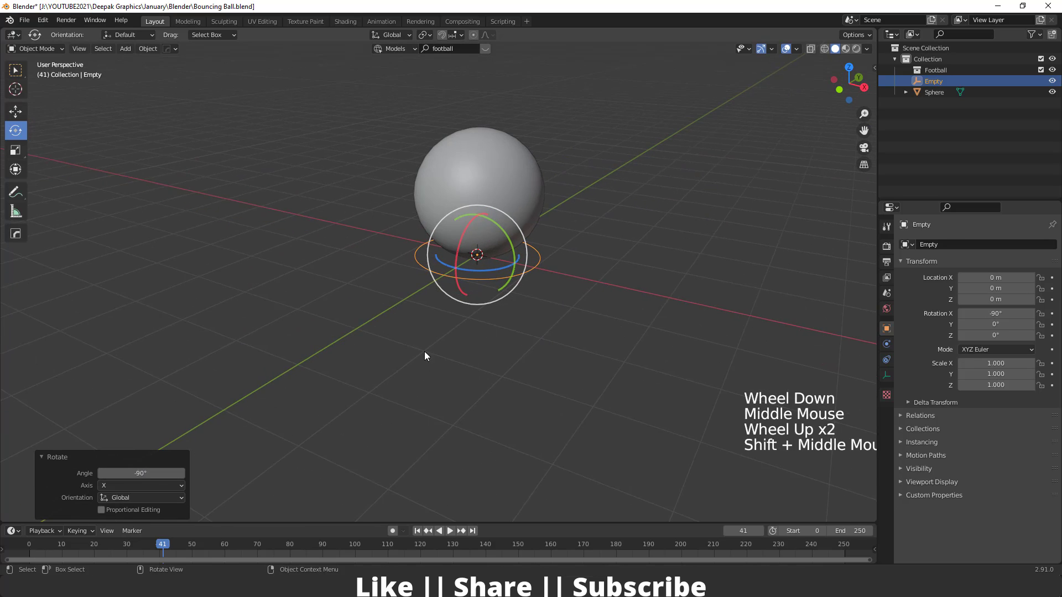
Parent the sphere to the circle empty using the Object option
left_click(502, 164)
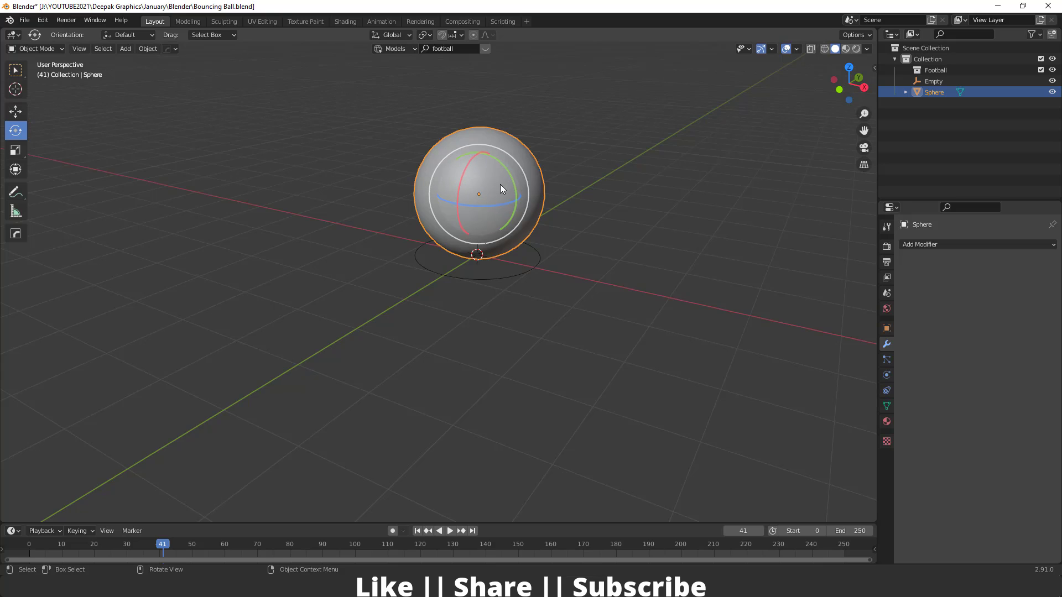
key("shift")
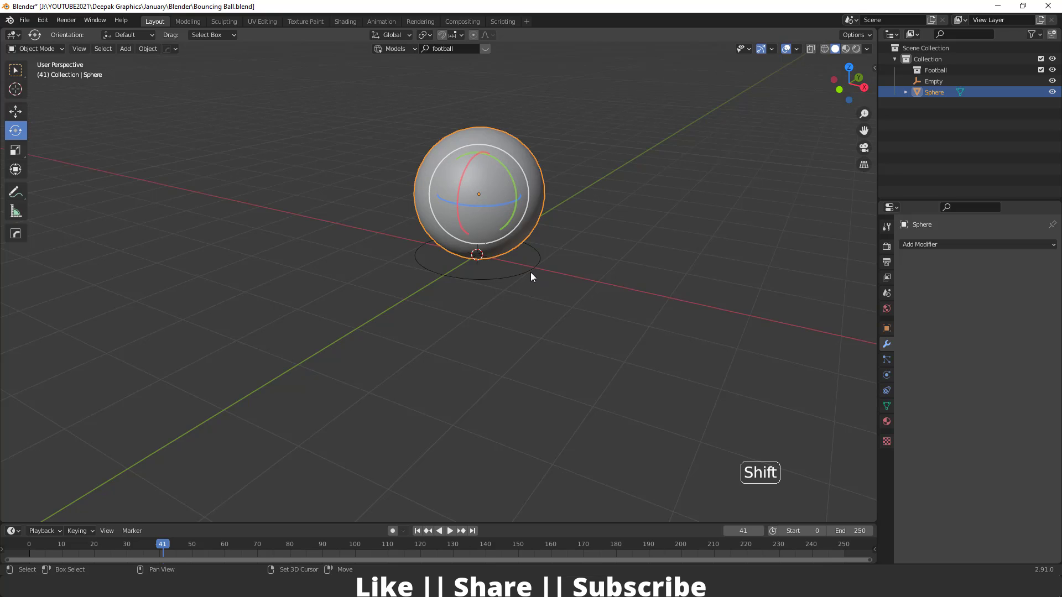
left_click(530, 272, "shift")
key("ctrl+p")
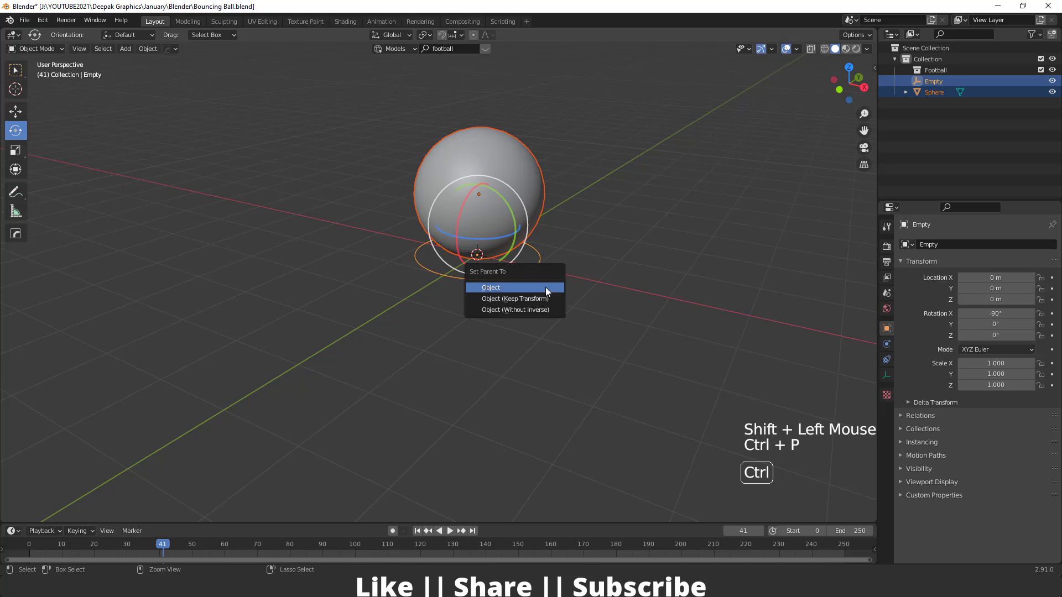
left_click(505, 287)
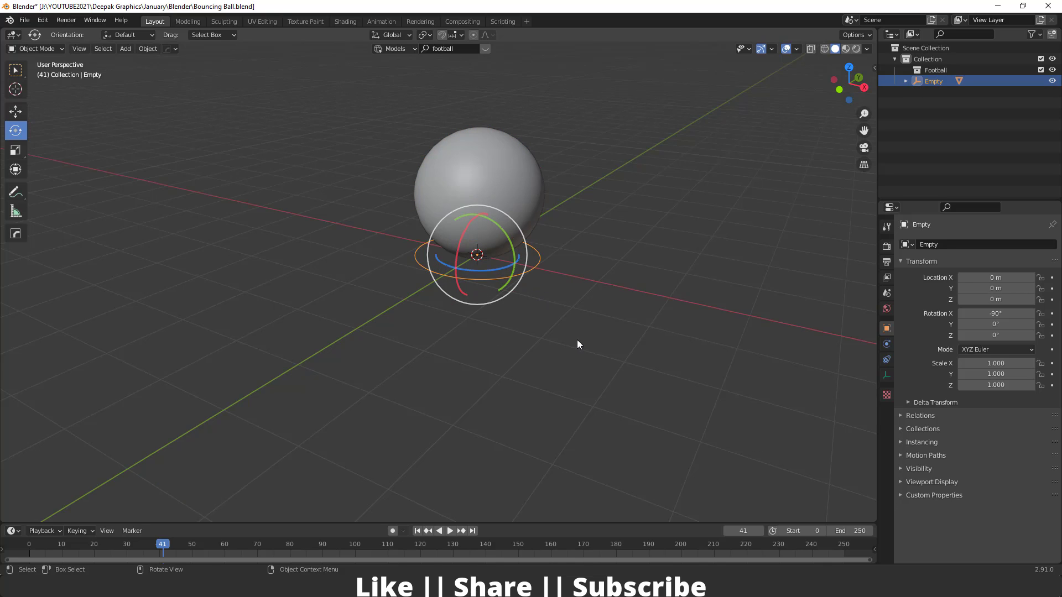
Try moving the empty and the sphere in turn to test the parent relationship, cancelling each move
key("g")
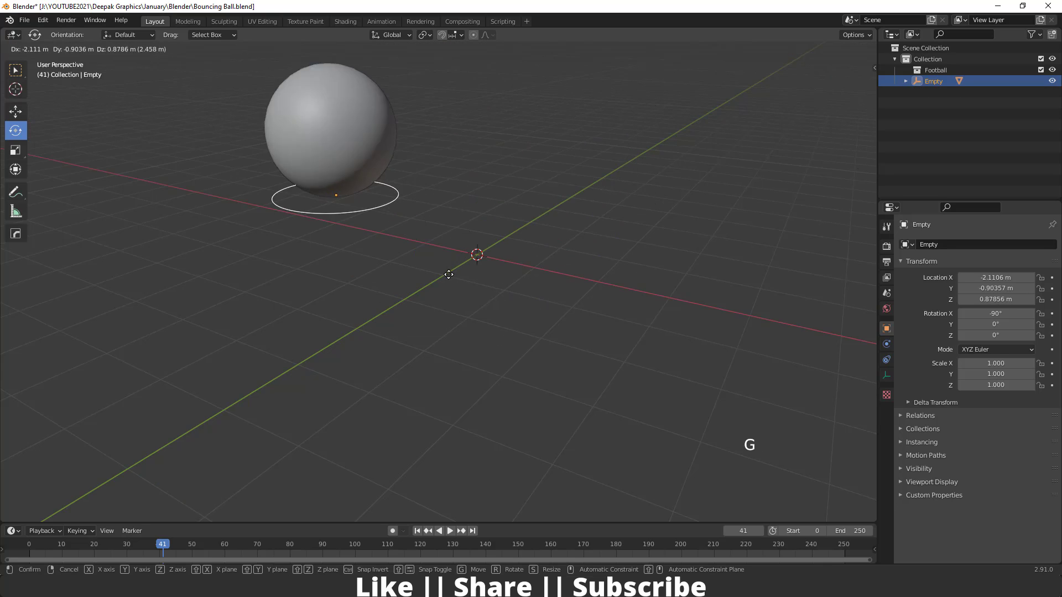
right_click(514, 294)
left_click(485, 206)
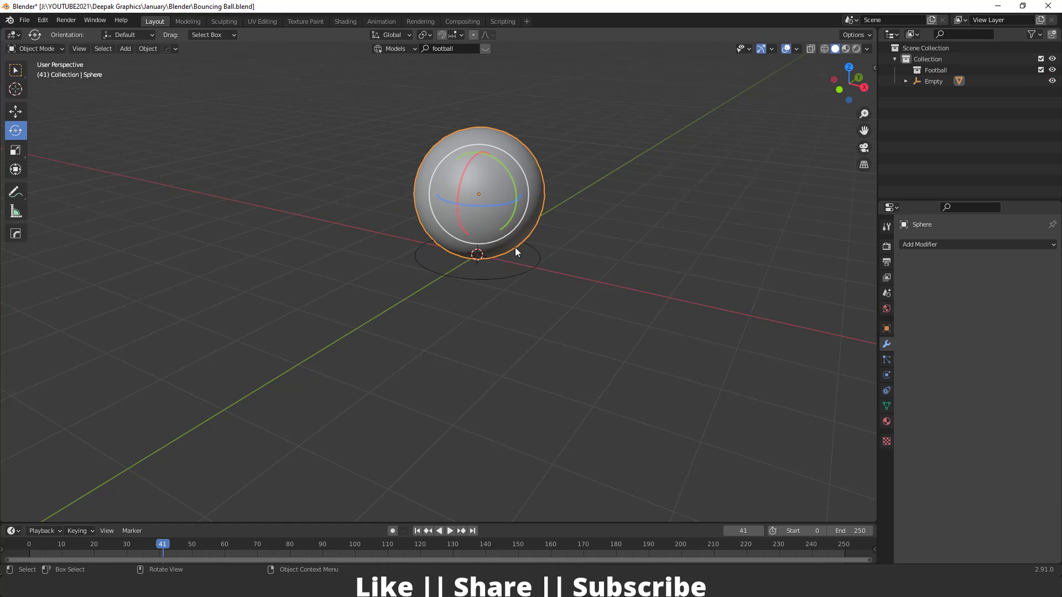
key("g")
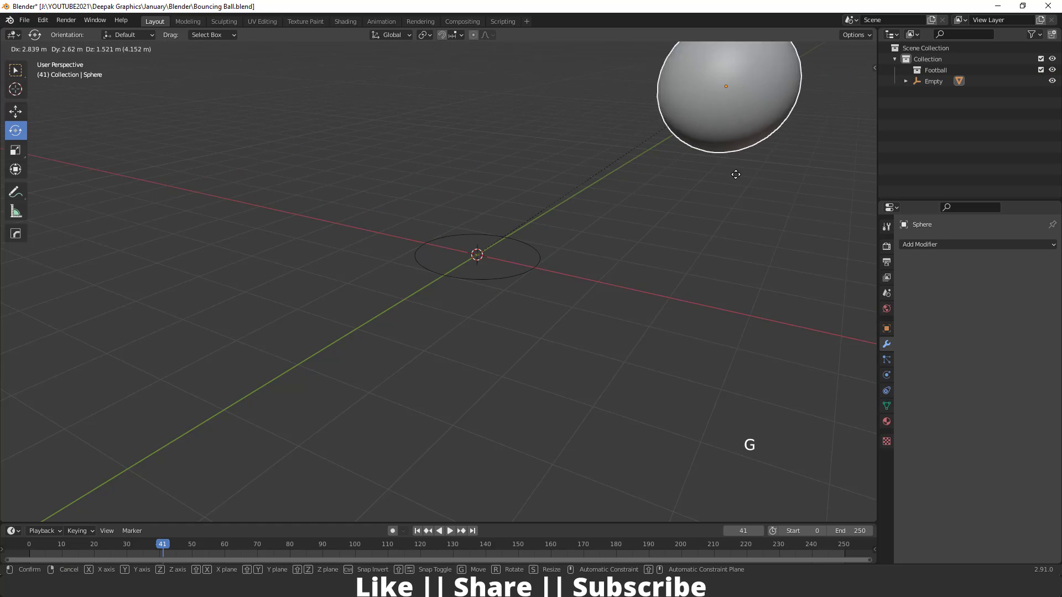
key("Escape")
left_click(481, 289)
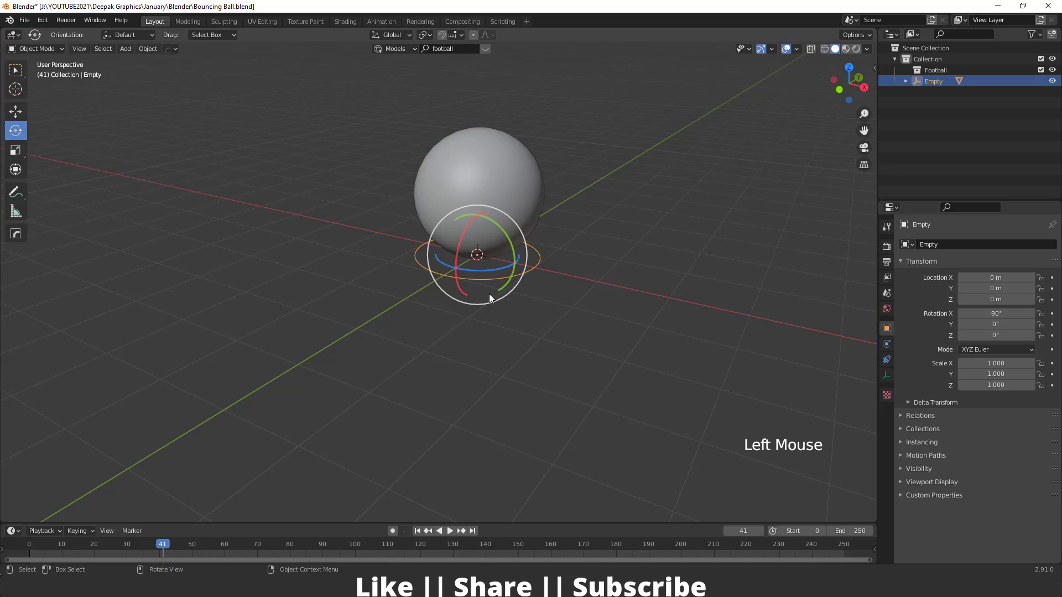
left_click(519, 383)
key("g")
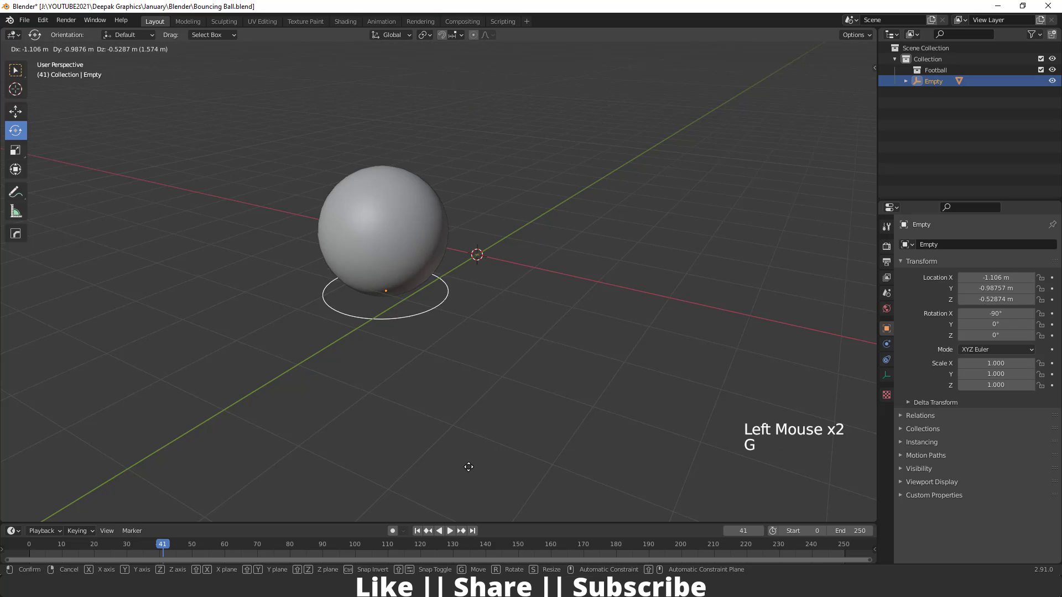
right_click(498, 392)
left_click(453, 260)
key("g")
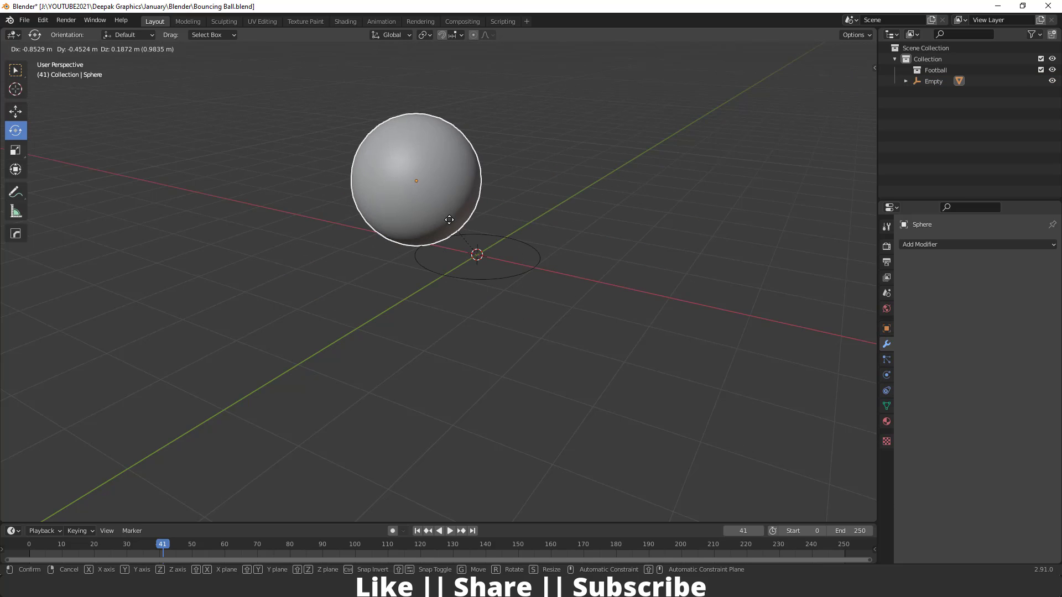
right_click(449, 220)
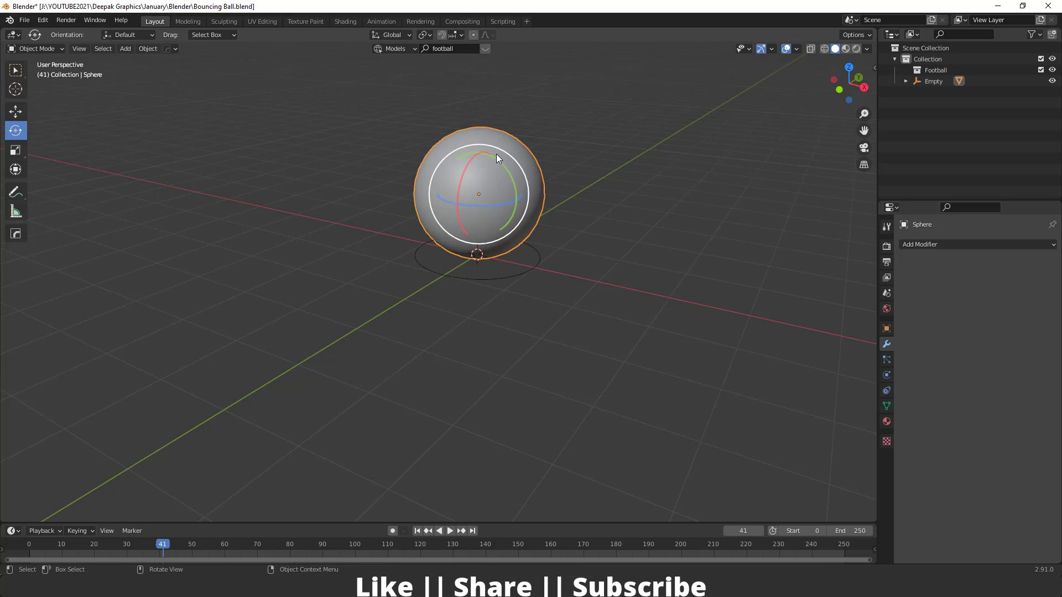
key("g")
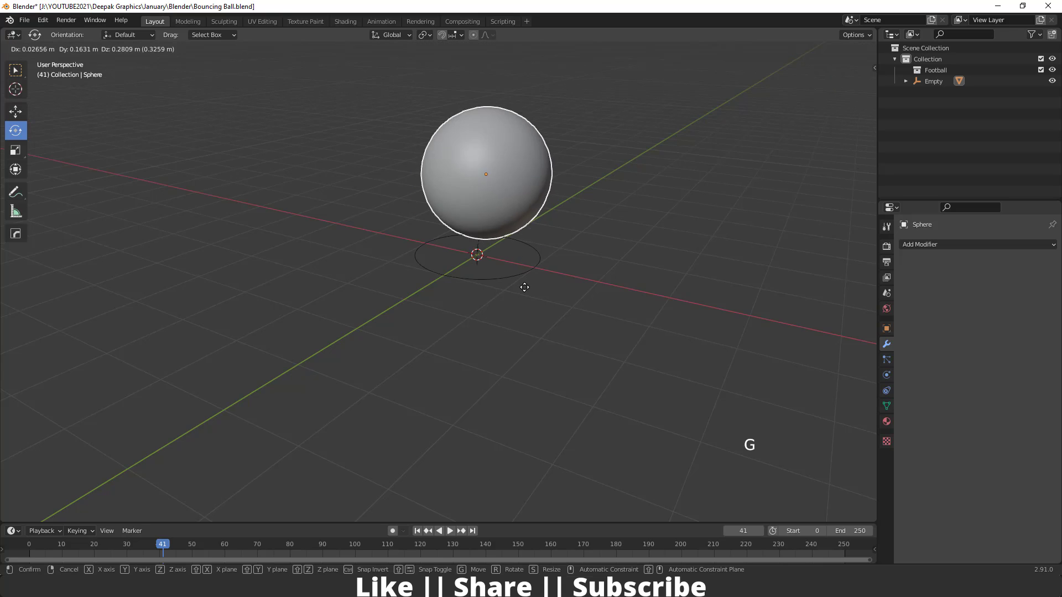
right_click(521, 234)
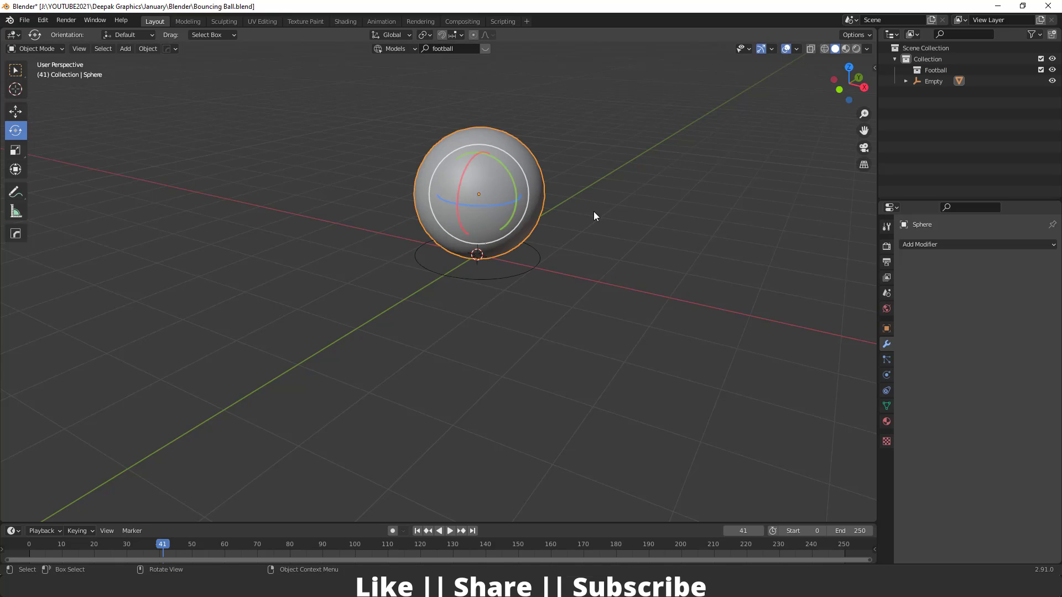
Try scaling the circle empty with the Scale tool, cancel the change and deselect it
left_click(499, 282)
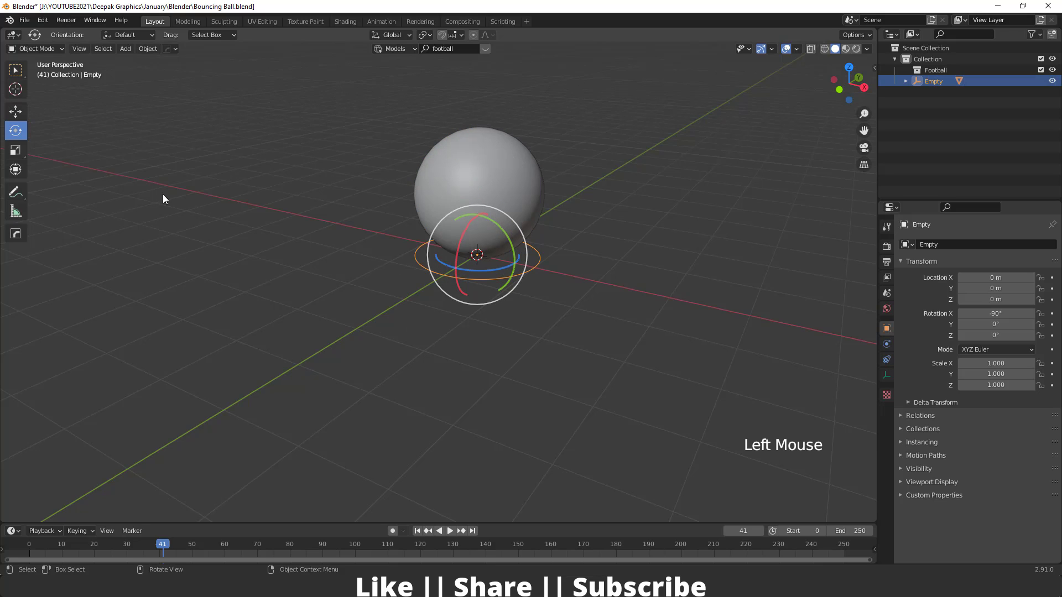
left_click(15, 150)
left_click_drag(498, 243, 472, 222)
right_click(472, 222)
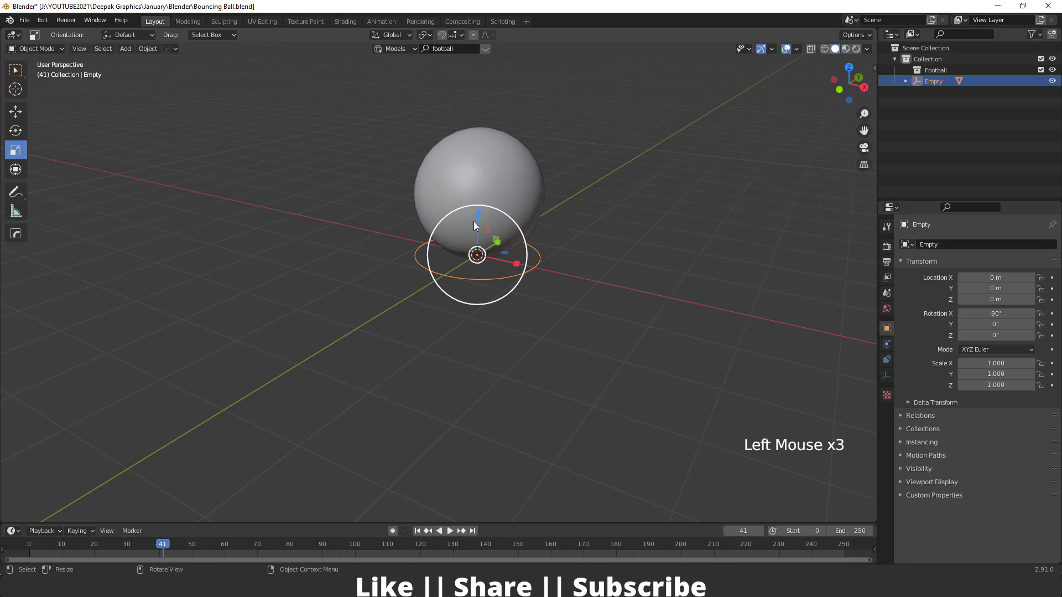
left_click(554, 351)
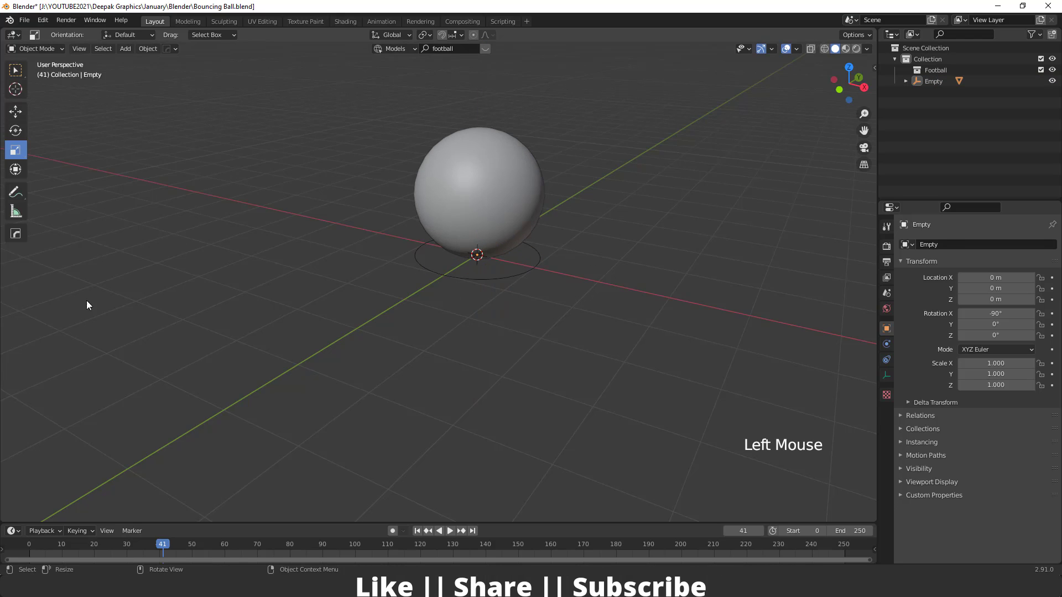
Switch to the Animation workspace and return the playhead to frame 0
scroll(480, 330, "down", 2)
middle_click_drag(480, 331, 535, 142)
scroll(517, 301, "up", 2)
left_click(390, 20)
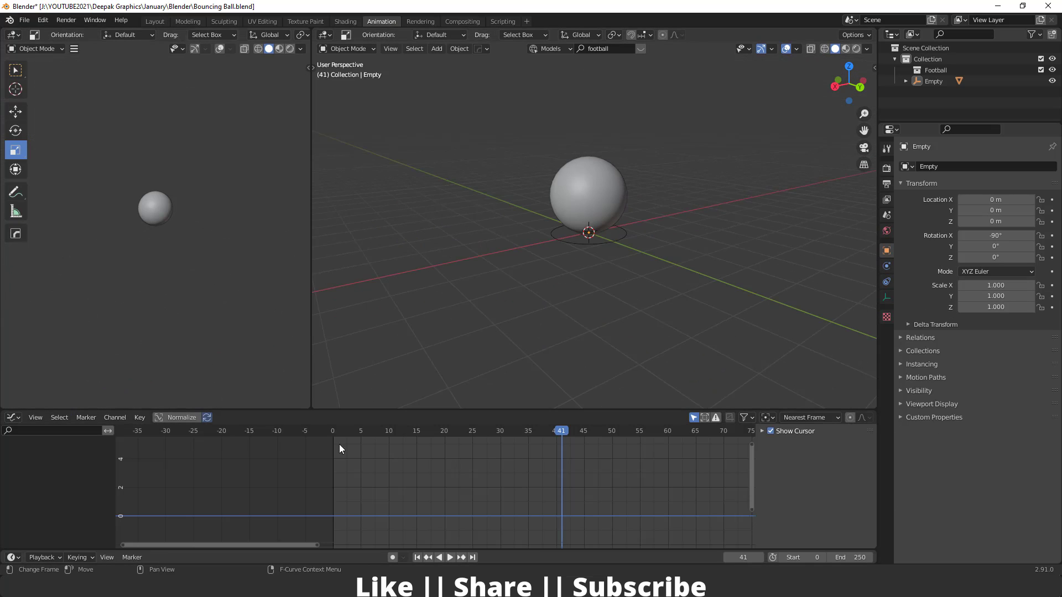
scroll(417, 472, "down", 1)
scroll(417, 473, "down", 3)
middle_click_drag(460, 475, 389, 493)
scroll(379, 485, "up", 2)
left_click(417, 559)
left_click(418, 557)
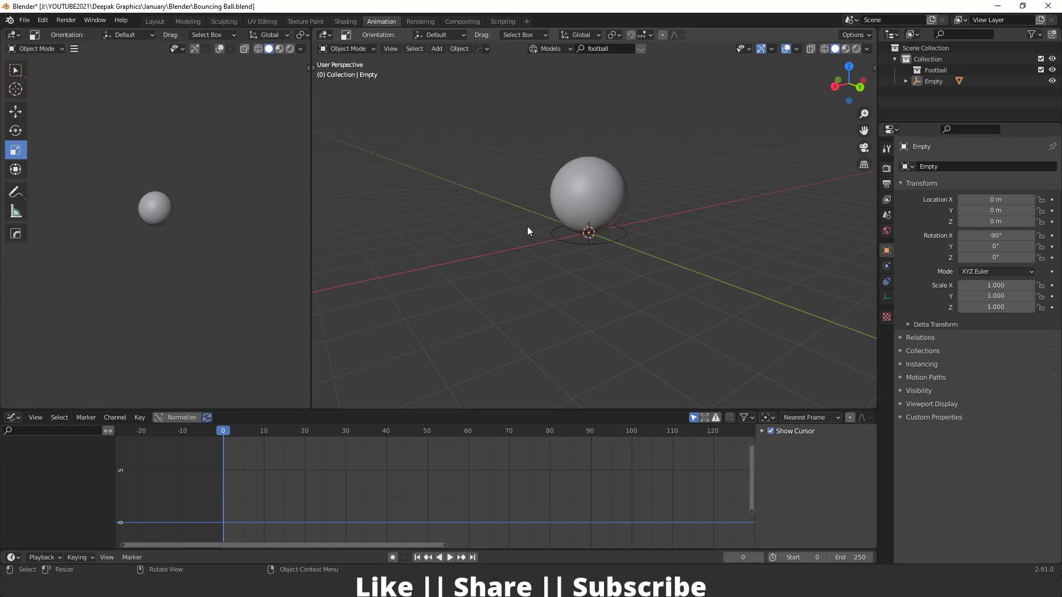
Add a camera to the scene and show the camera view in the smaller 3D viewport
key("shift+a")
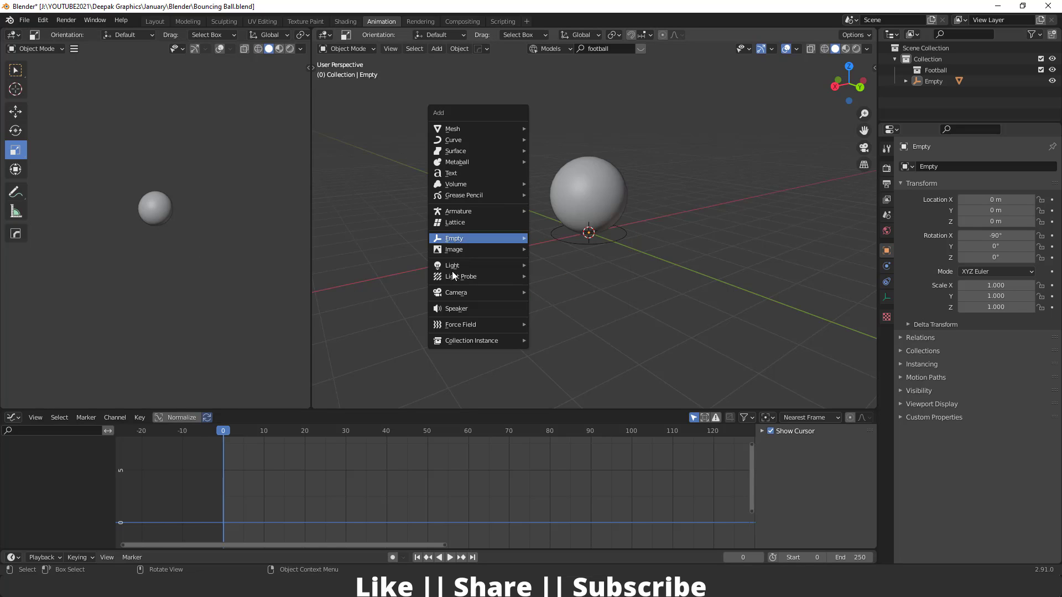
mouse_move(487, 292)
left_click(575, 291)
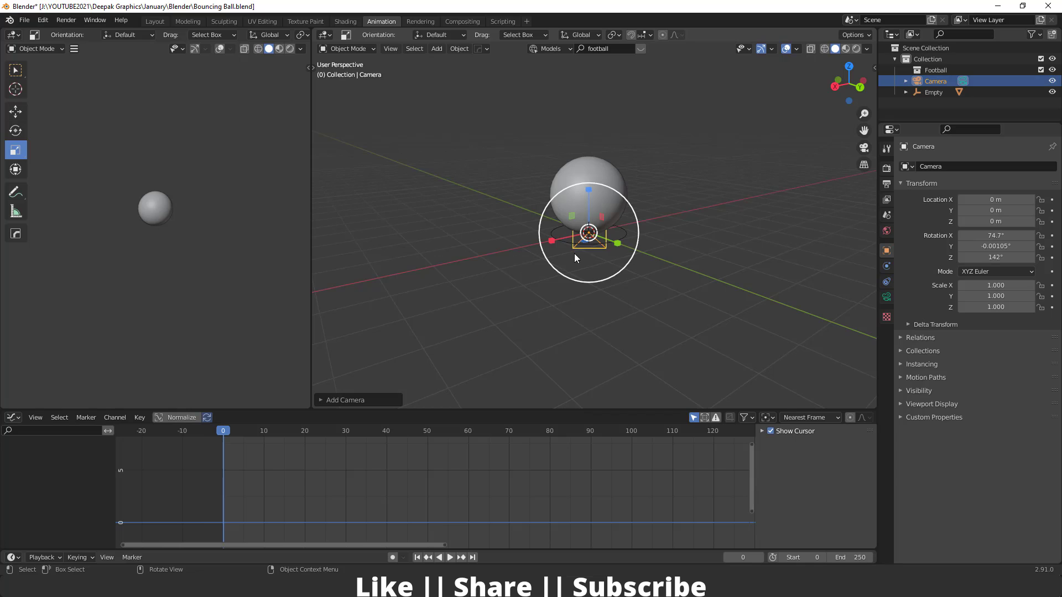
key("KP_0")
key("KP_0")
key("KP_0")
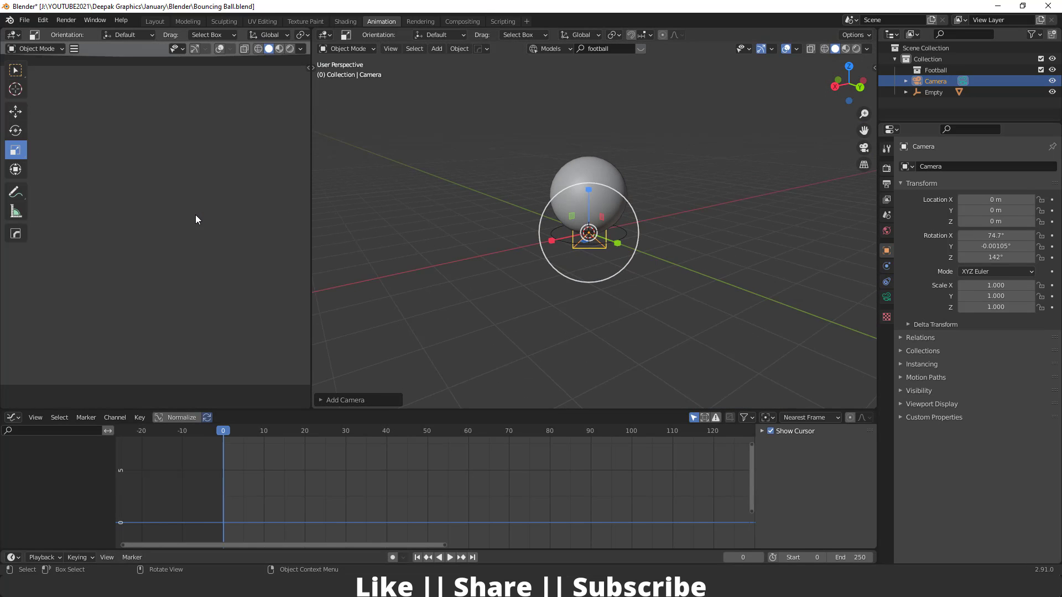
Lock the camera to the view and pull it back until the whole ball is framed
key("n")
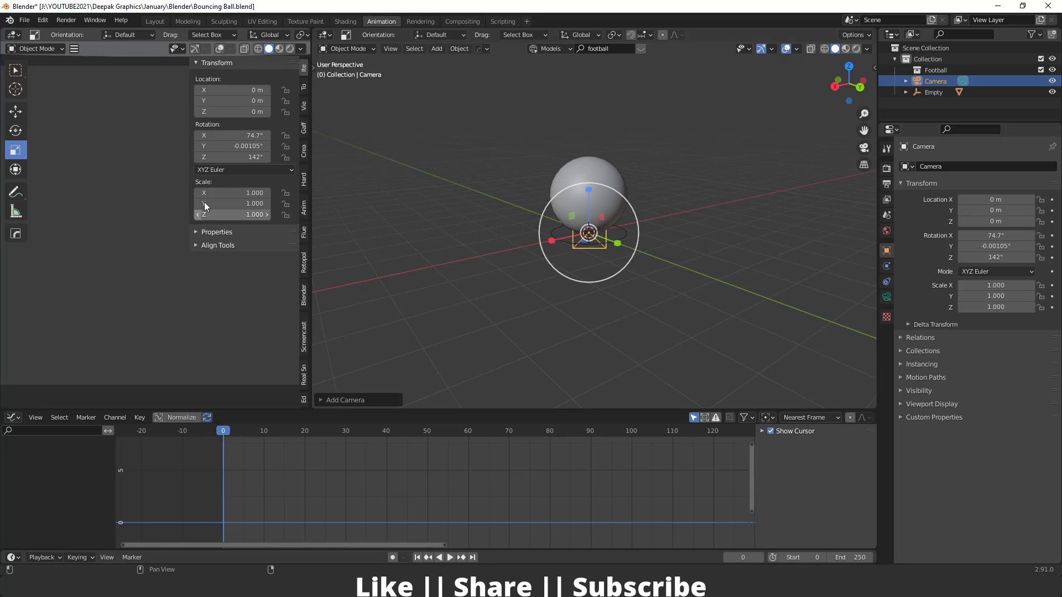
left_click(302, 110)
left_click(238, 198)
key("n")
scroll(161, 234, "down", 6)
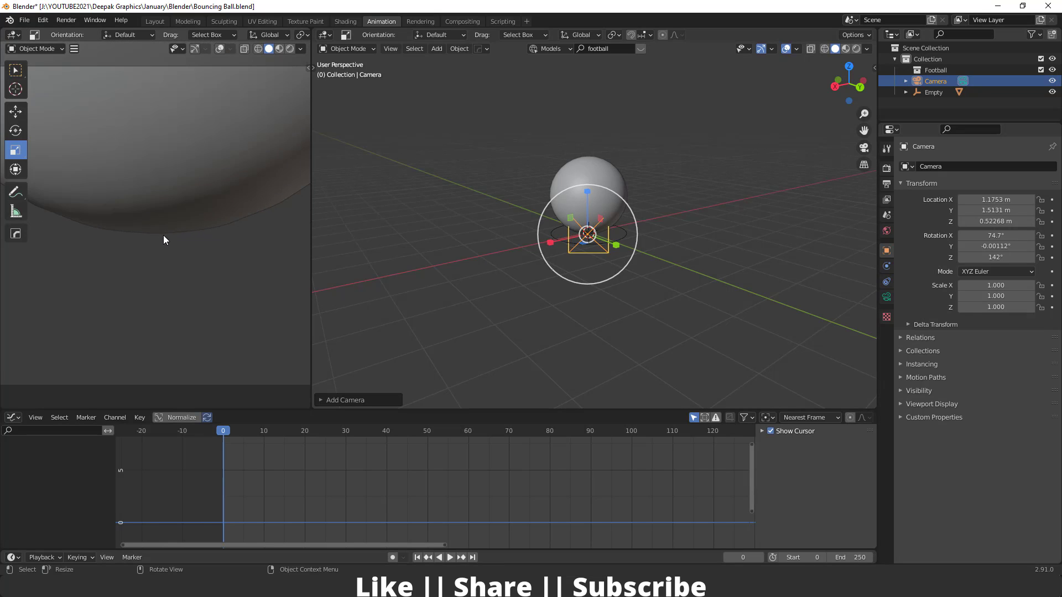
middle_click_drag(175, 229, 178, 277, "shift")
scroll(178, 277, "down", 1)
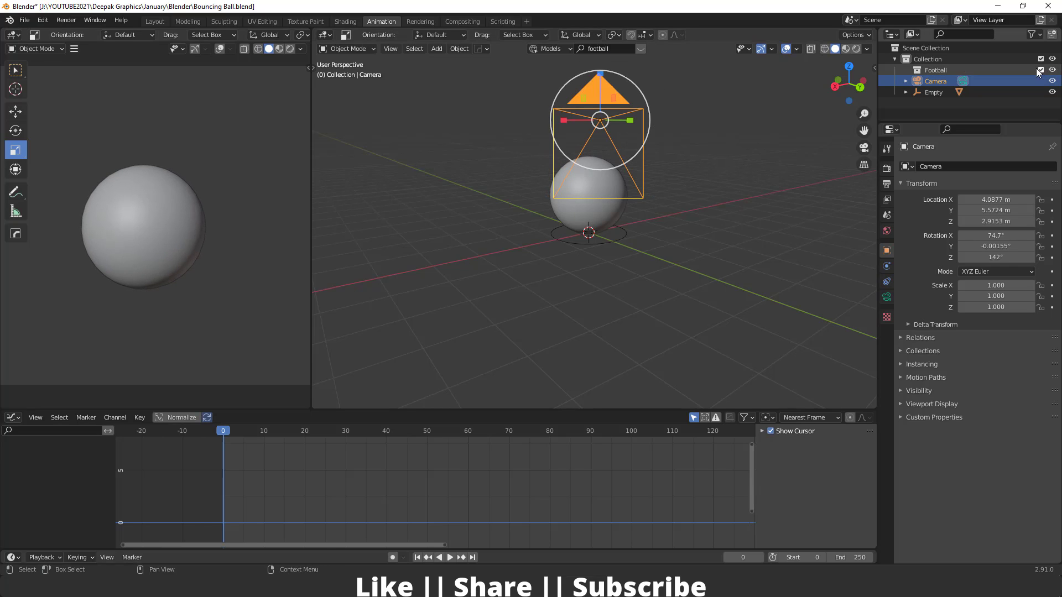
Enable the Disable in Viewports toggles in the outliner and disable the camera in viewports
left_click(1031, 35)
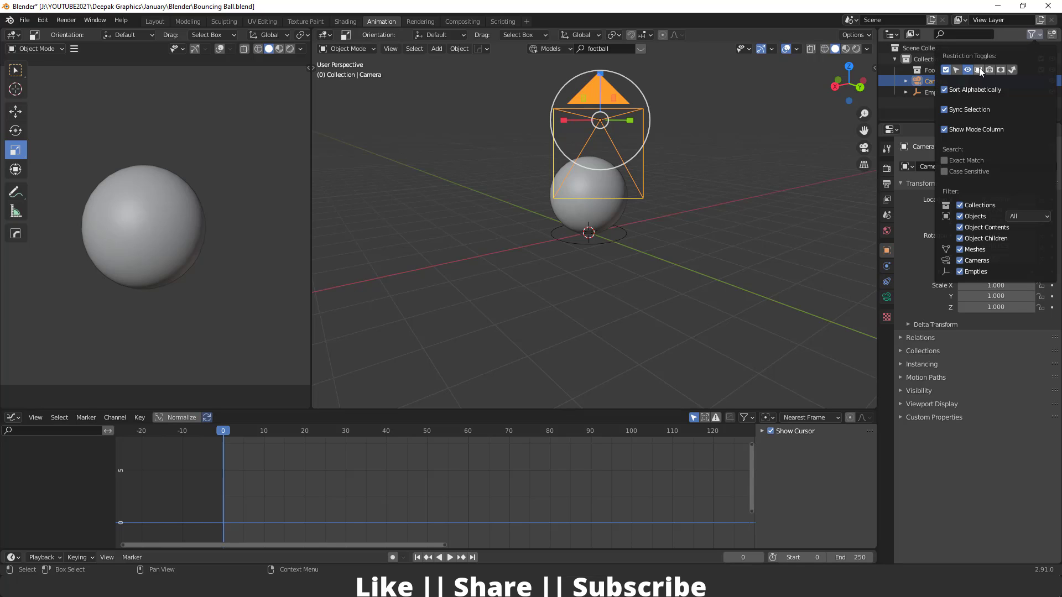
left_click(977, 70)
left_click(1052, 80)
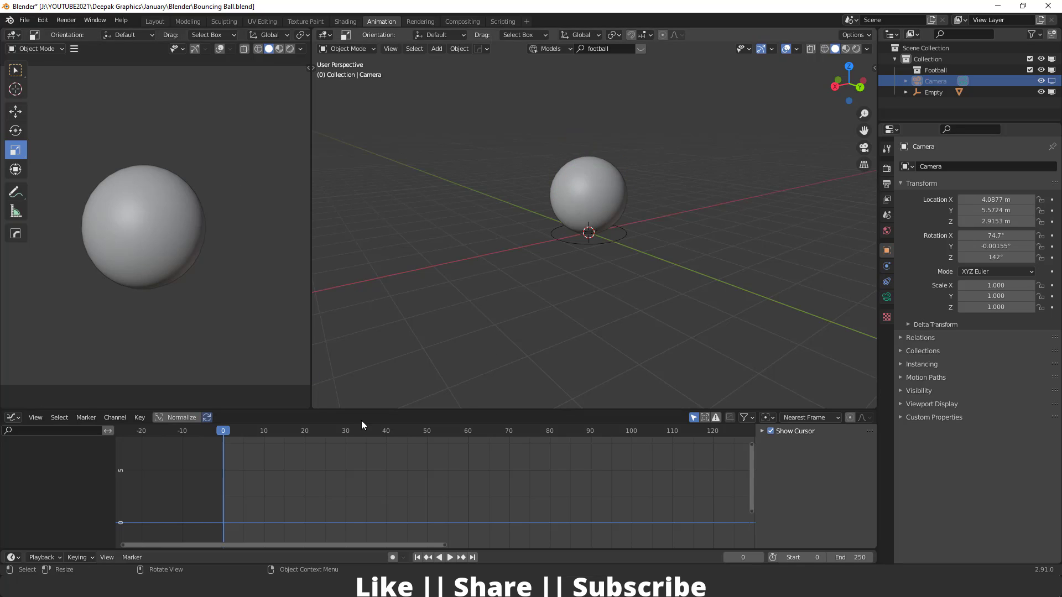
Insert a Location keyframe for the sphere at frame 0
left_click(587, 203)
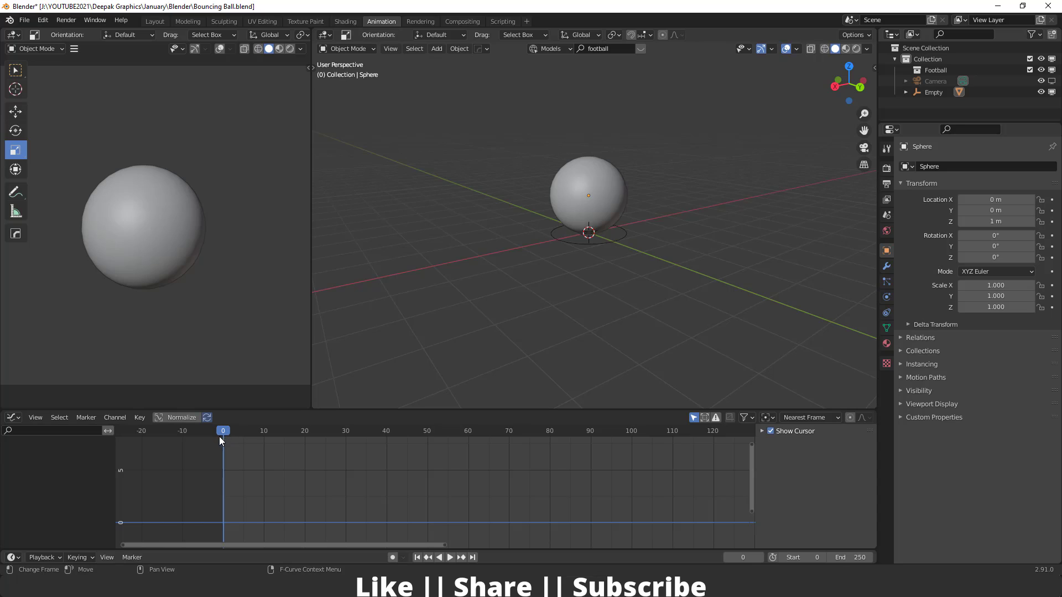
left_click(597, 183)
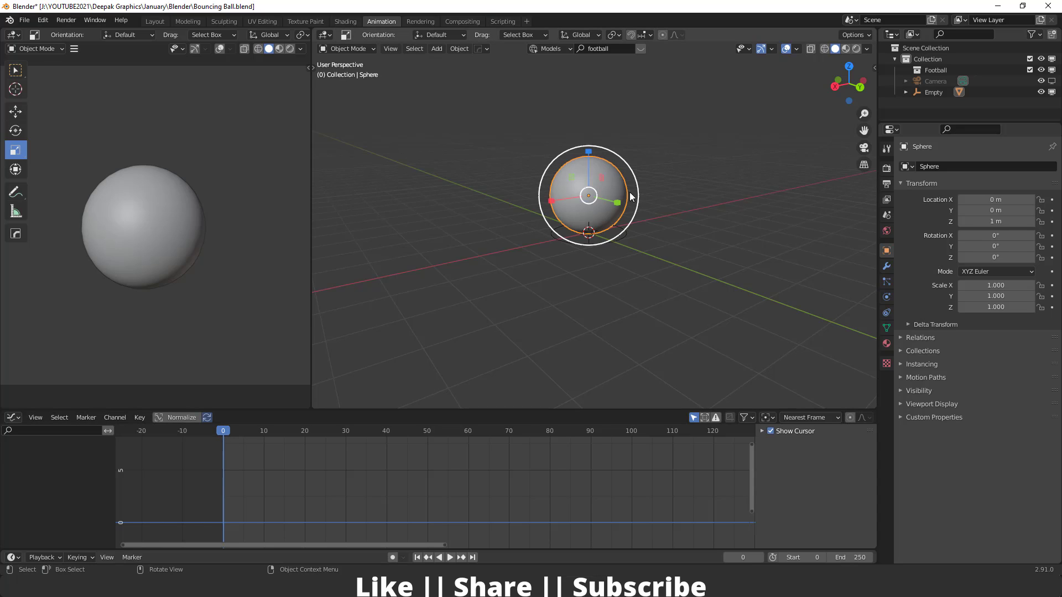
key("i")
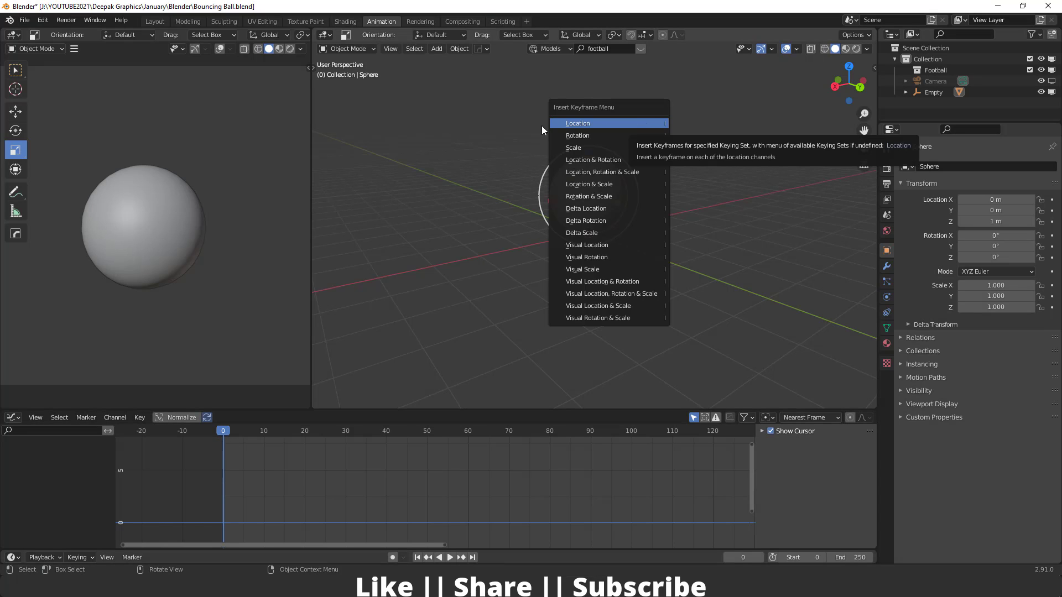
left_click(579, 123)
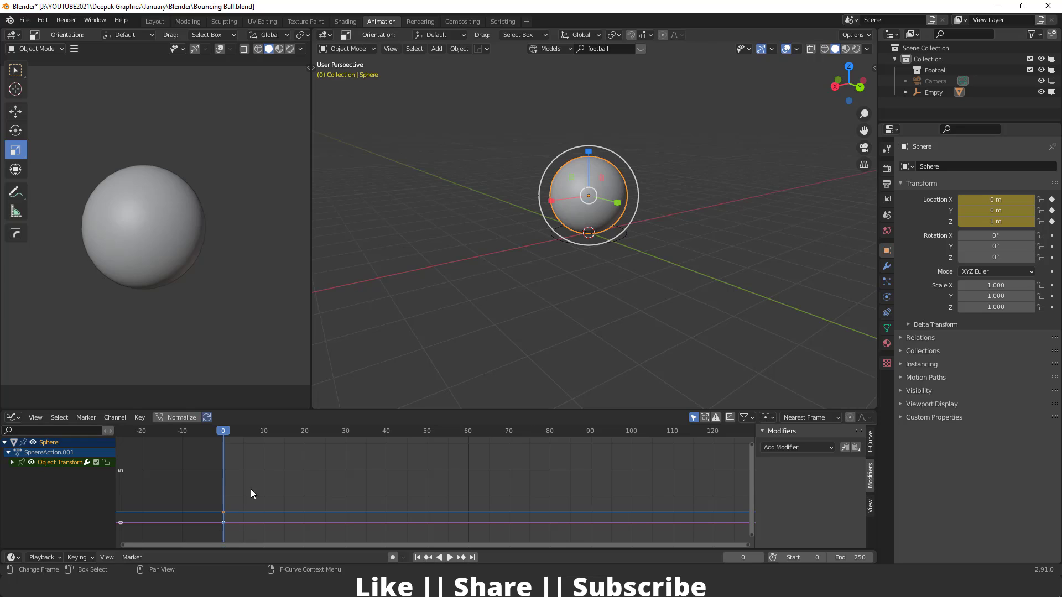
Insert a Location keyframe for the sphere at frame 20
key("space")
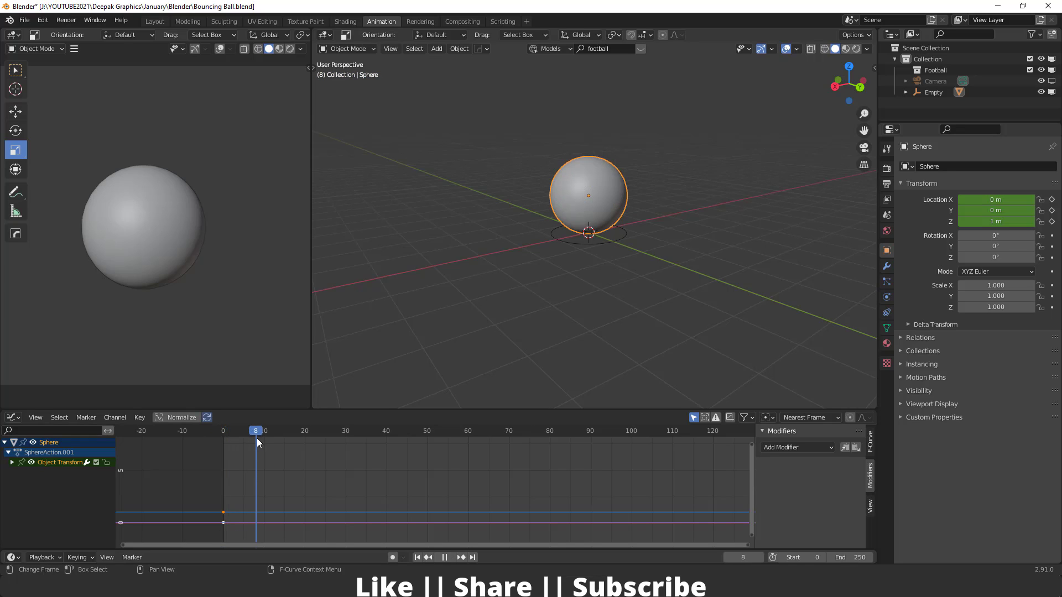
left_click_drag(297, 446, 303, 448)
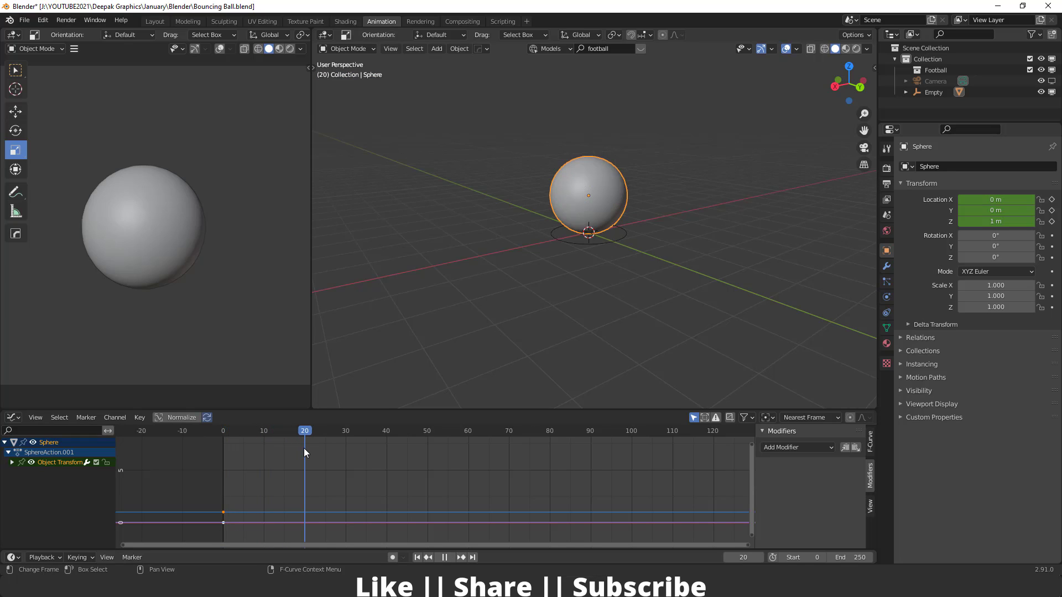
key("space")
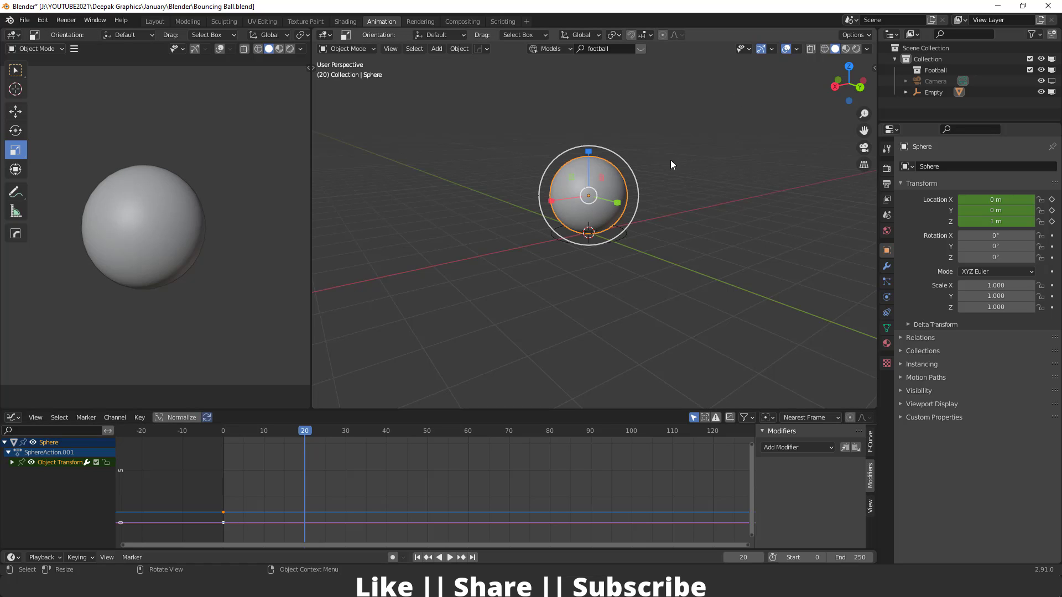
key("i")
left_click(615, 150)
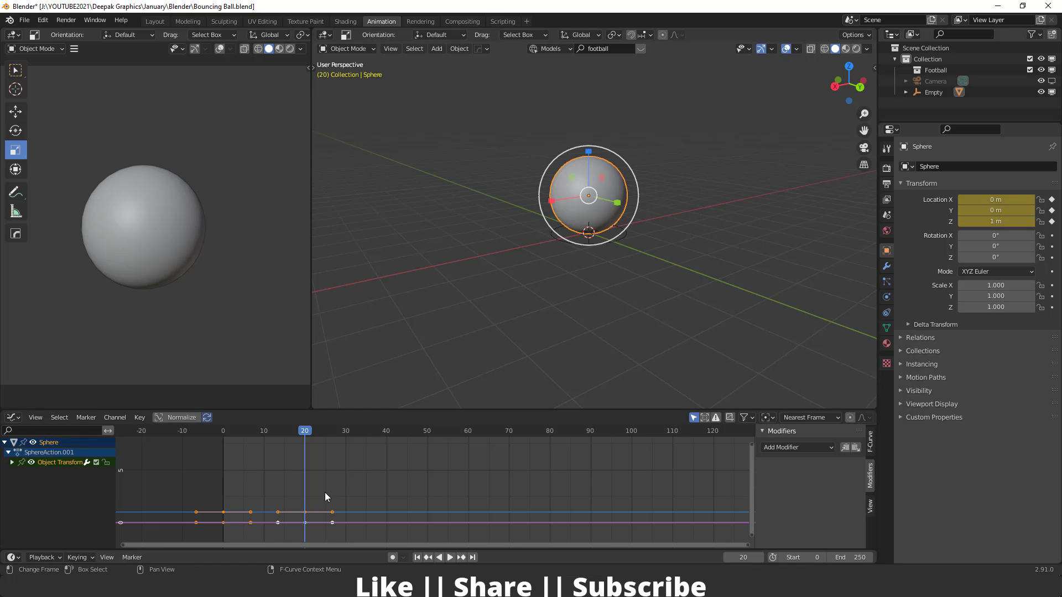
At frame 10, raise the sphere to a Z location of 4 m and insert a Location keyframe
left_click_drag(307, 433, 263, 430)
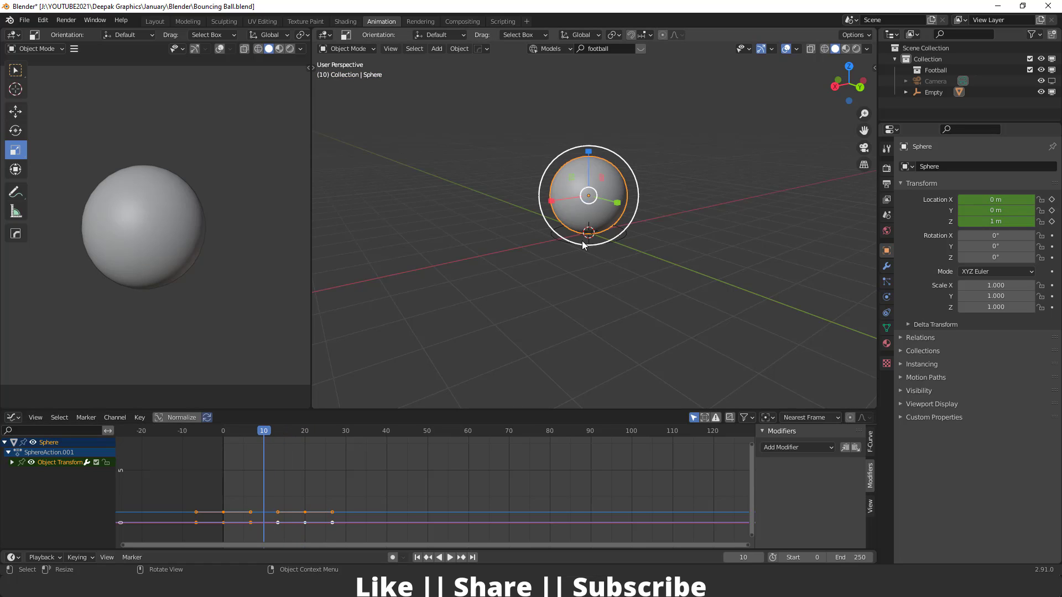
key("shift+space")
key("g")
left_click_drag(588, 152, 590, 51)
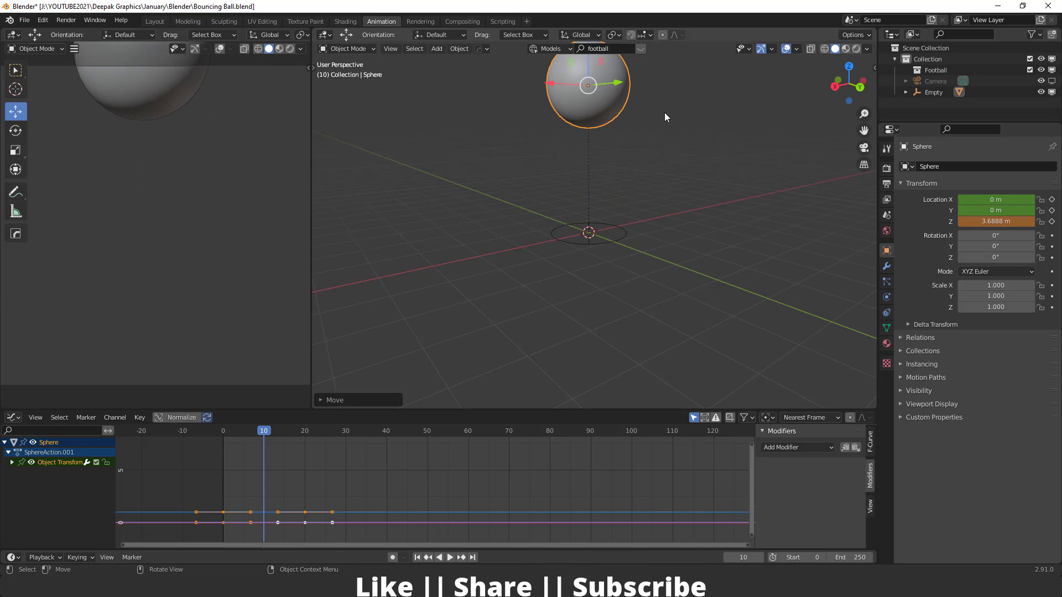
double_click(995, 222)
key("ctrl+a")
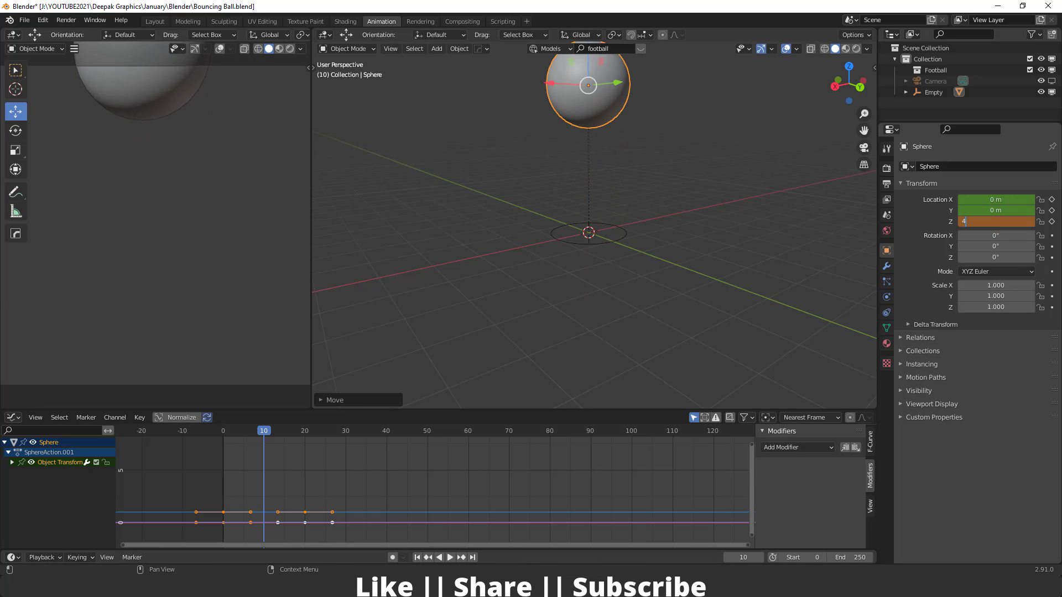
type("4")
key("Return")
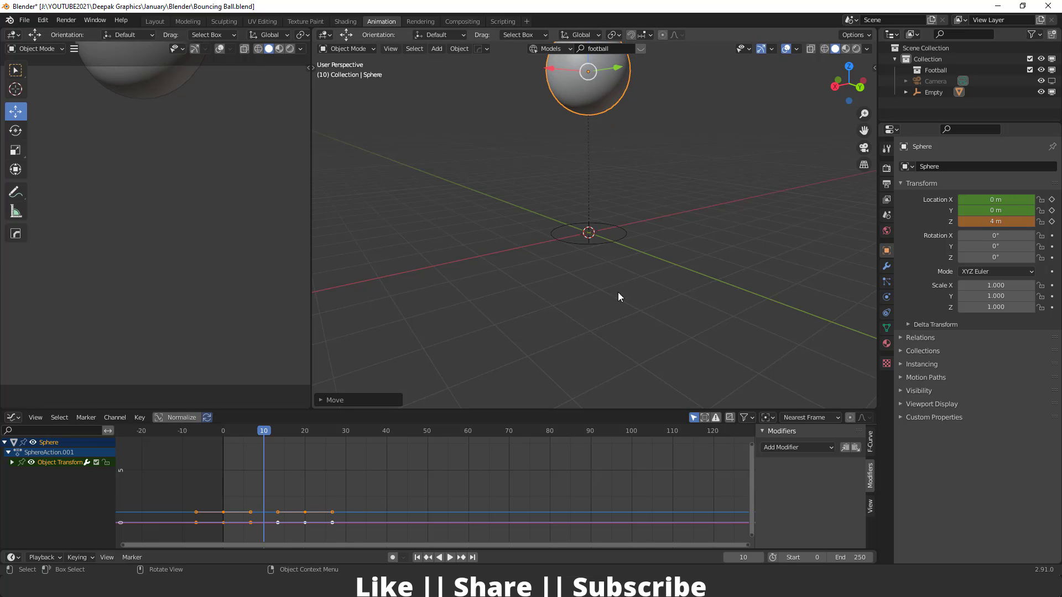
key("i")
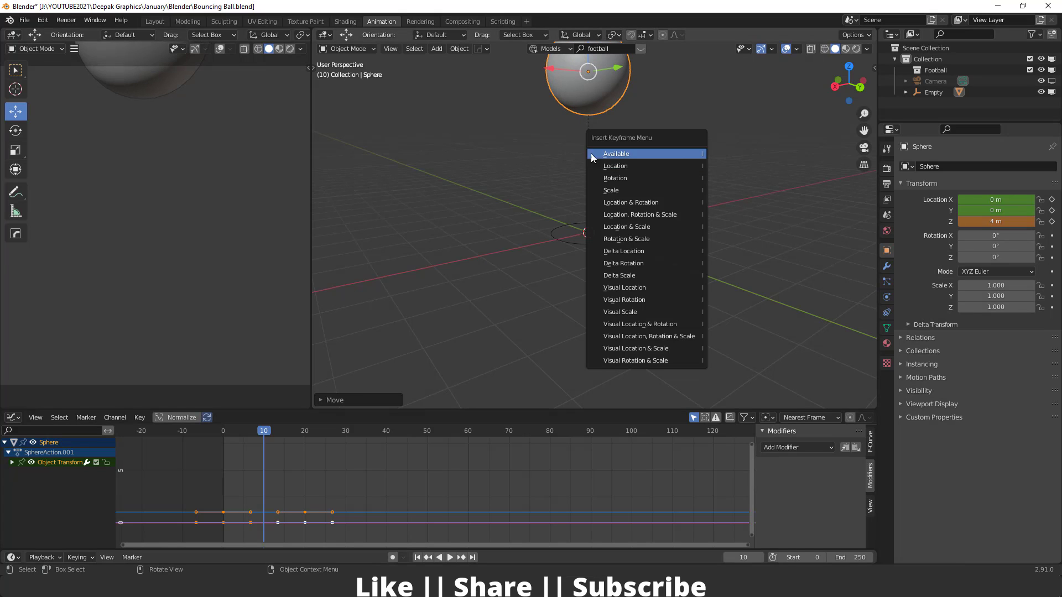
left_click(649, 167)
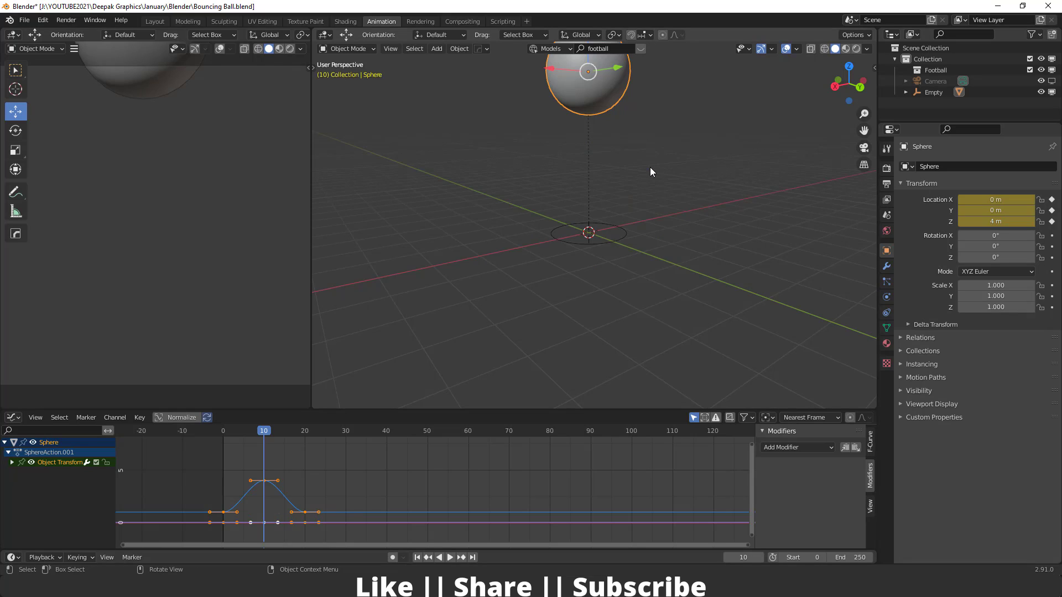
Enlarge the Graph Editor area and frame the sphere's animation curves in it
scroll(268, 516, "up", 2)
middle_click_drag(361, 500, 548, 467)
left_click_drag(412, 410, 349, 370)
scroll(387, 474, "down", 2)
Play back the bounce to examine its motion, and bring the playhead back to frame 1
key("space")
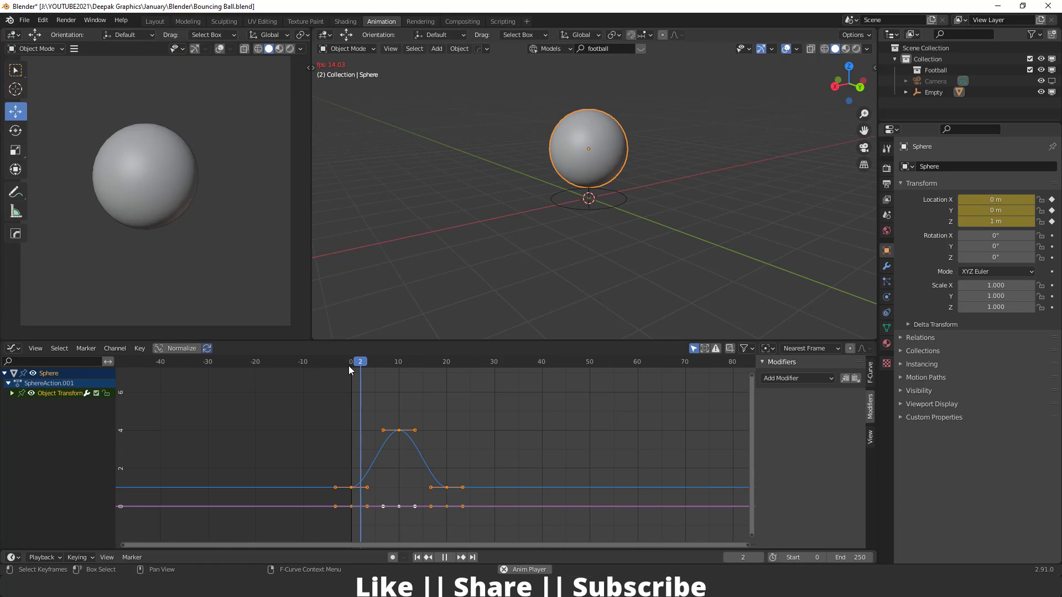
key("space")
left_click_drag(527, 361, 320, 392)
key("space")
key("space")
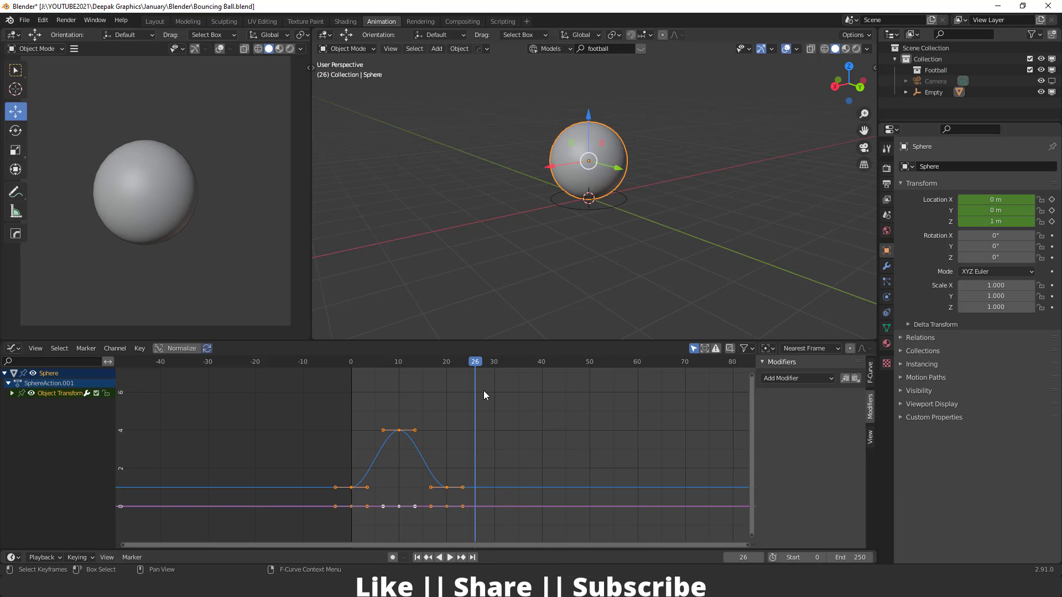
left_click_drag(476, 364, 355, 387)
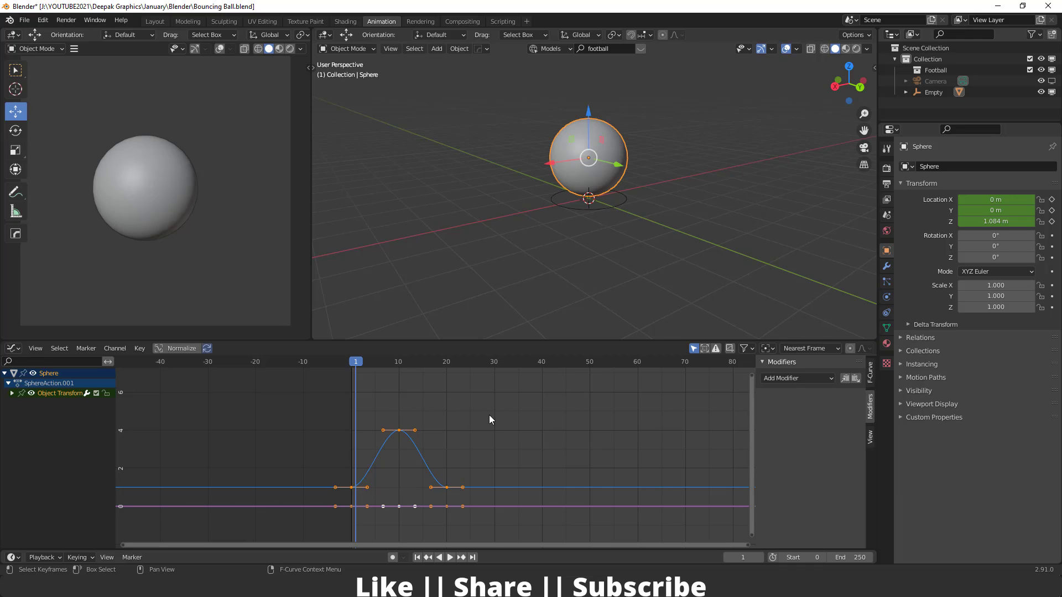
Set all keyframe handles to Free and pull the outgoing handle of the Z curve's frame 0 key up to a value of about 2.2
key("v")
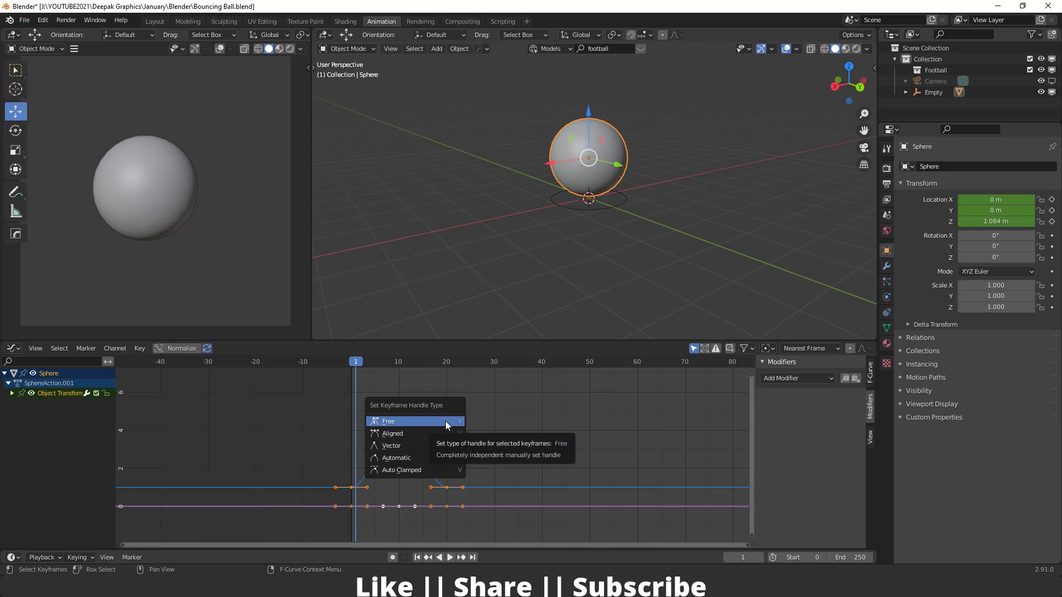
left_click(402, 422)
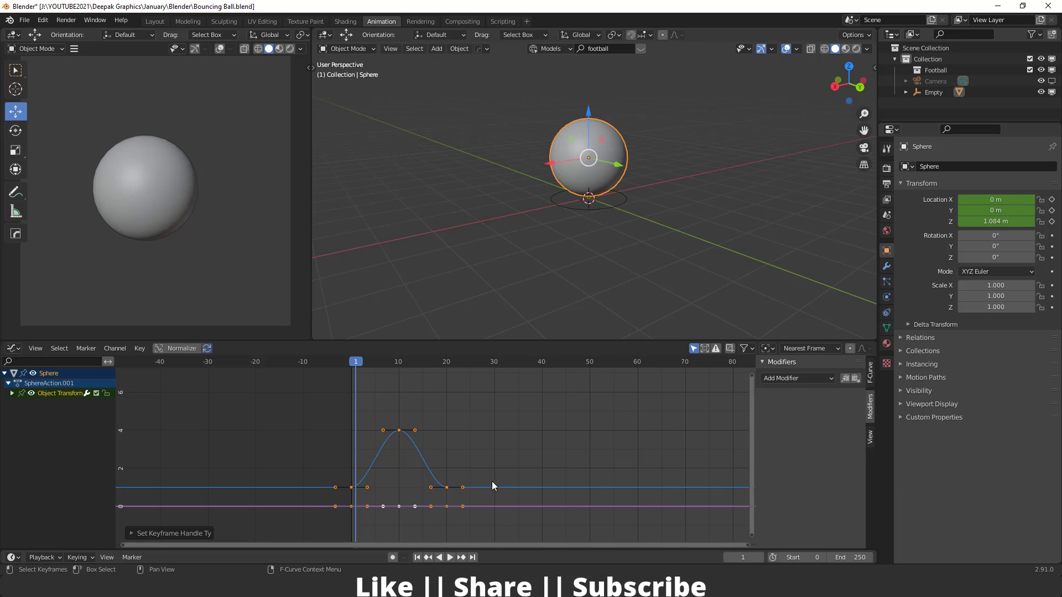
left_click(486, 464)
scroll(437, 490, "up", 3)
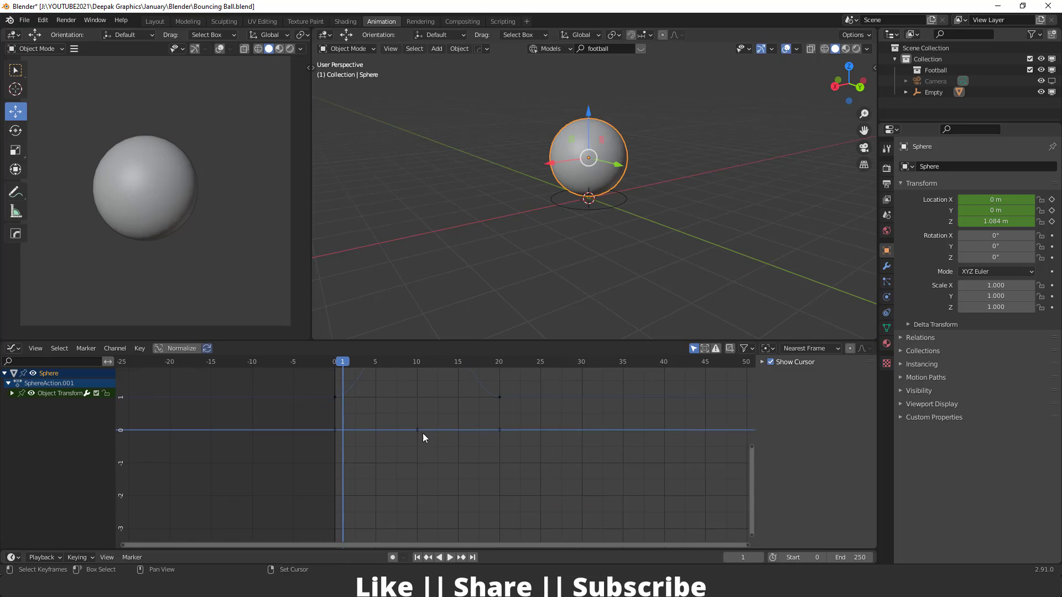
middle_click_drag(430, 436, 483, 536, "shift")
left_click(388, 497)
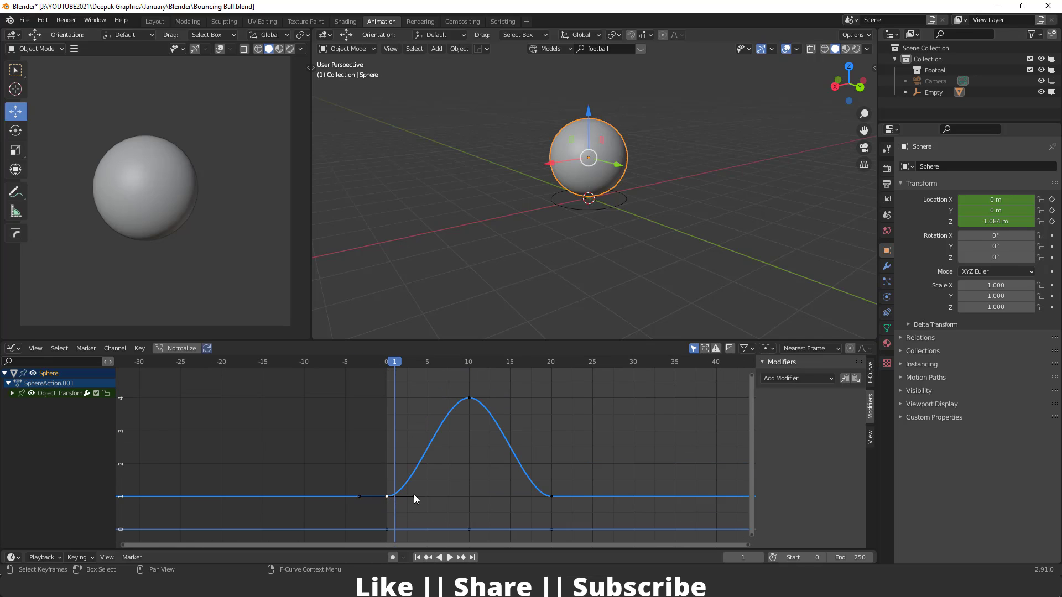
left_click_drag(416, 497, 408, 457)
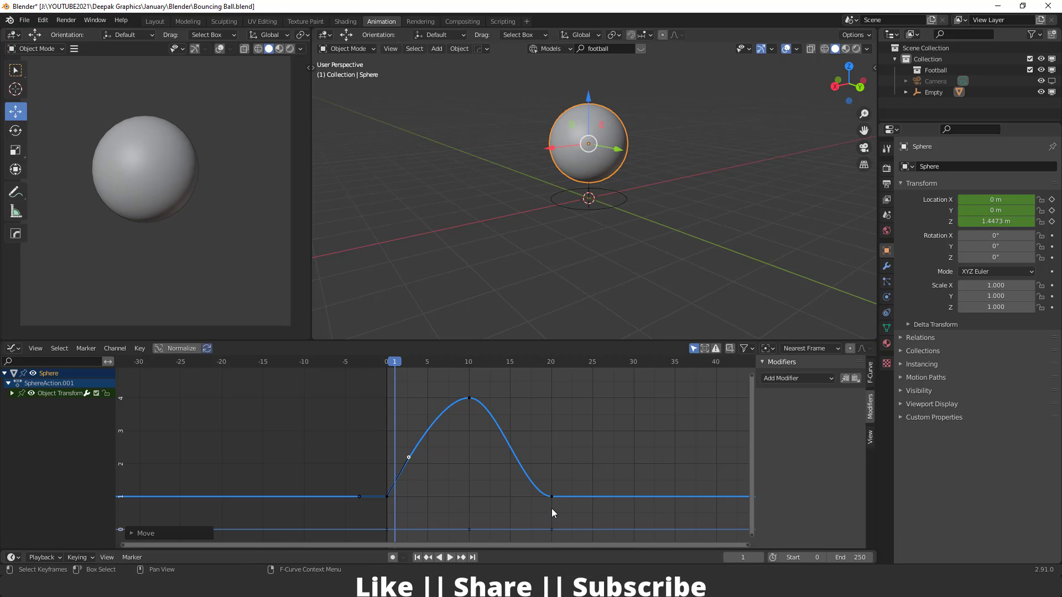
Pull the incoming handle of the Z curve's frame 20 key up to about frame 18 at a value of 2
left_click(552, 497)
left_click_drag(523, 495, 531, 462)
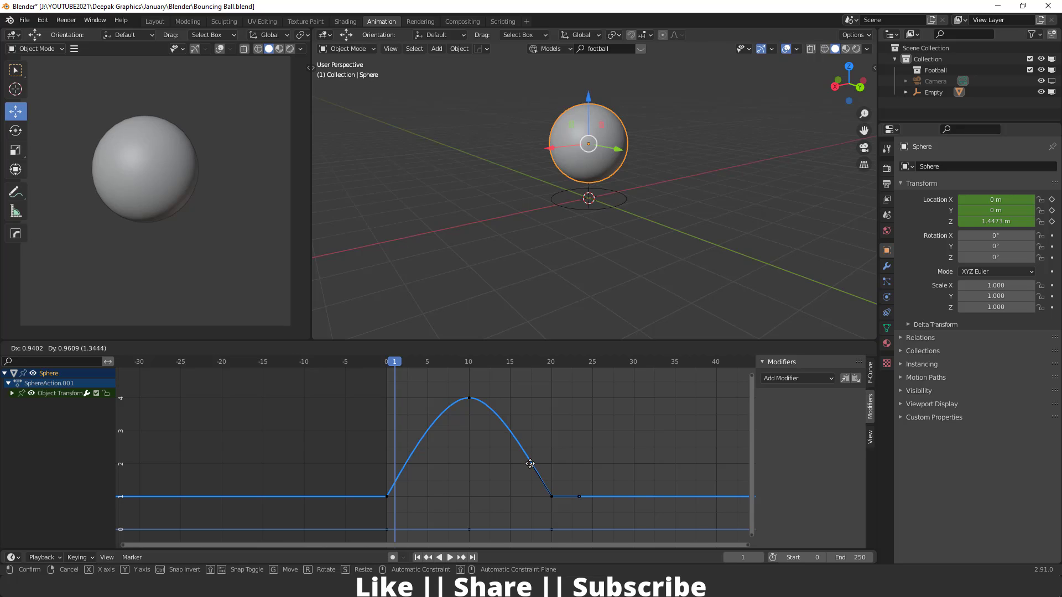
left_click(530, 463)
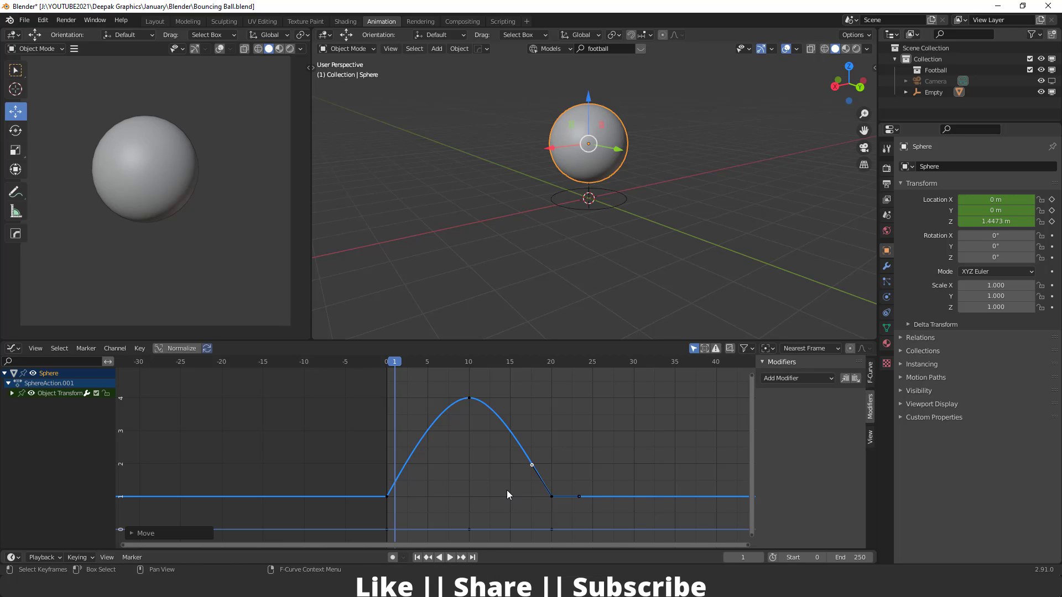
left_click(506, 490)
Play back the reshaped bounce to check its motion and return the playhead to frame 0
scroll(452, 490, "down", 2)
scroll(443, 461, "down", 1)
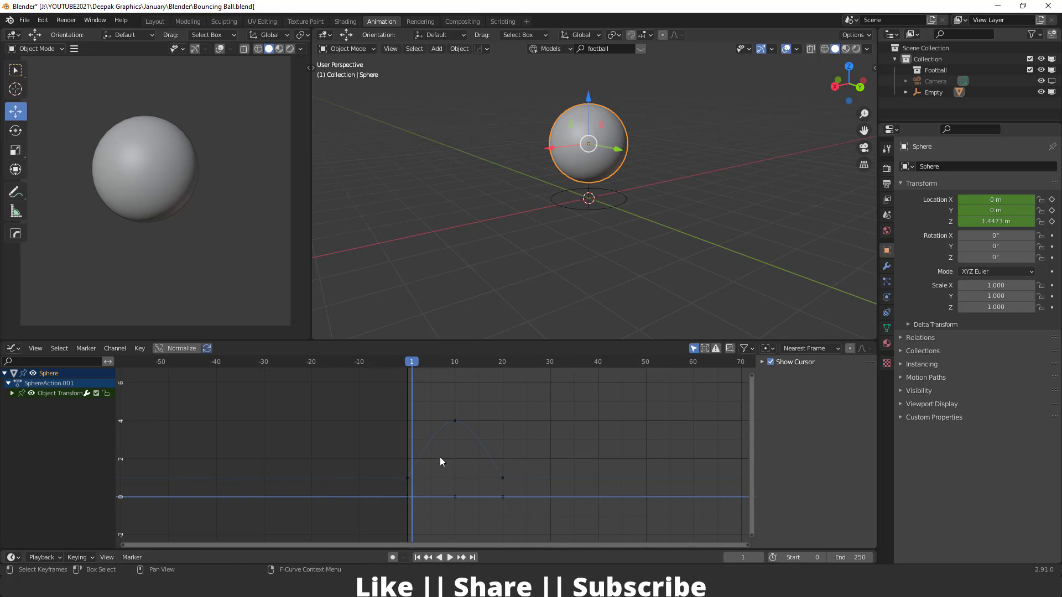
key("space")
left_click_drag(578, 363, 374, 394)
left_click(416, 364)
left_click_drag(546, 363, 361, 395)
key("space")
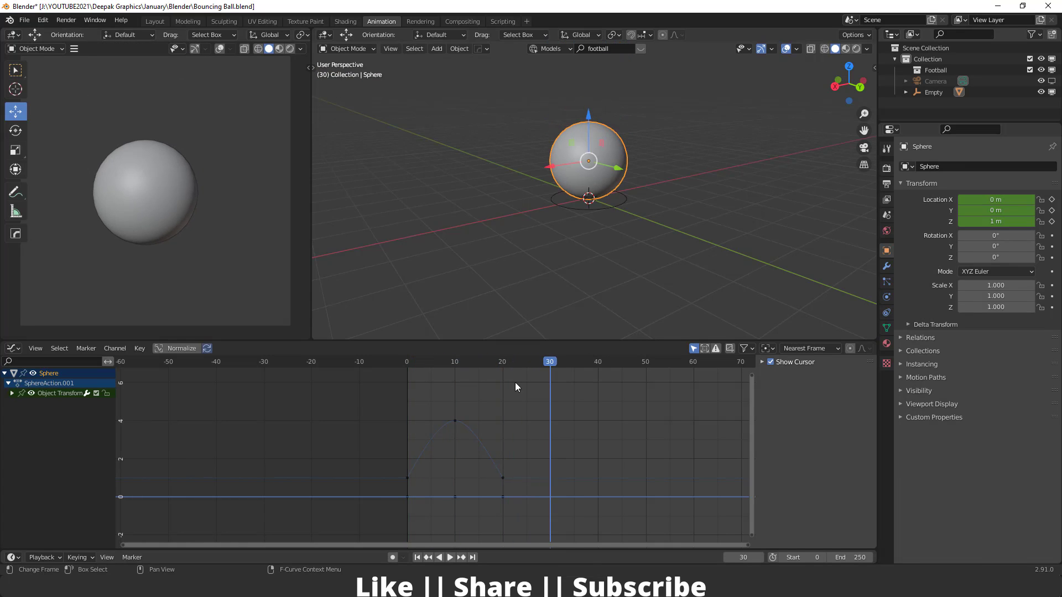
left_click_drag(552, 363, 405, 363)
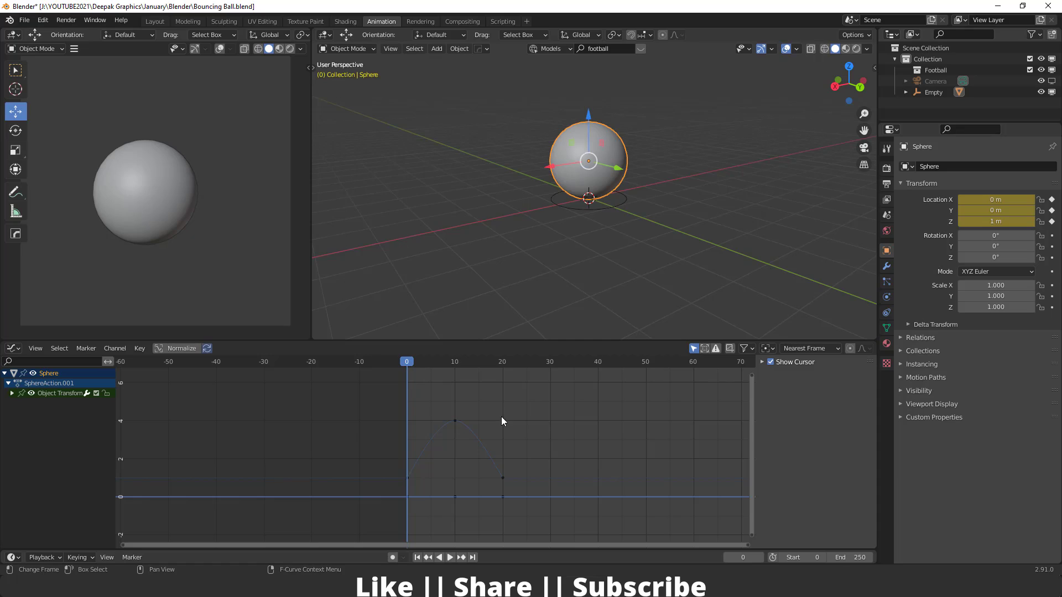
Set the scene's frame range to start at 0 and end at 20
left_click(842, 557)
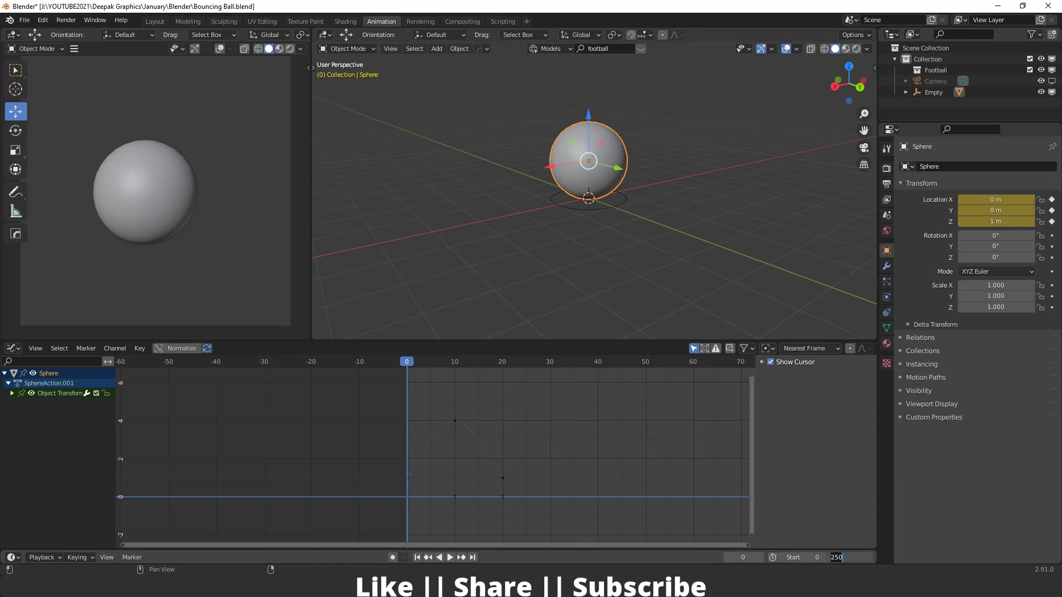
type("20")
key("Return")
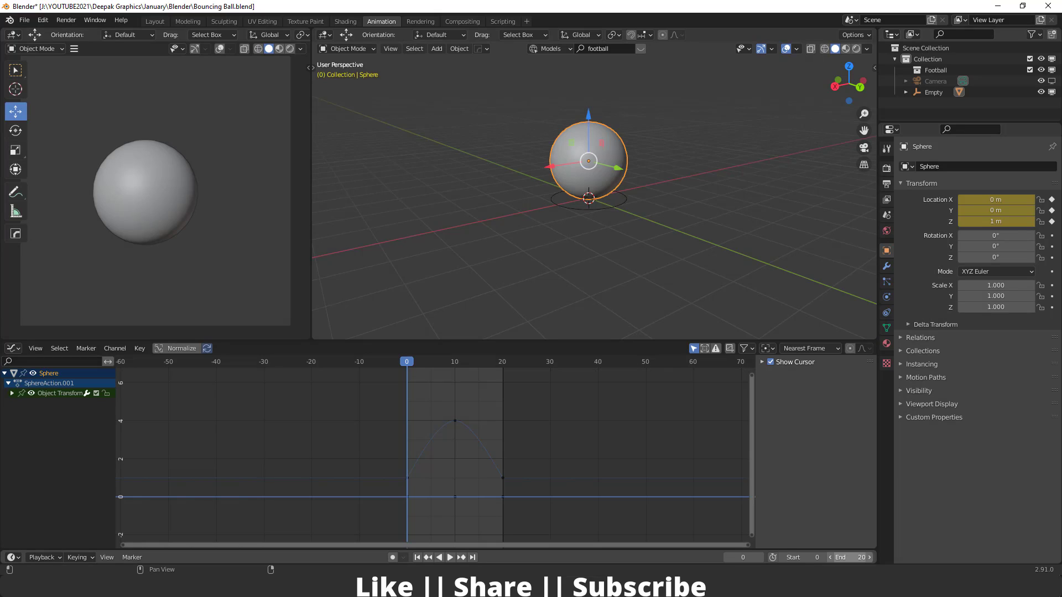
left_click(801, 558)
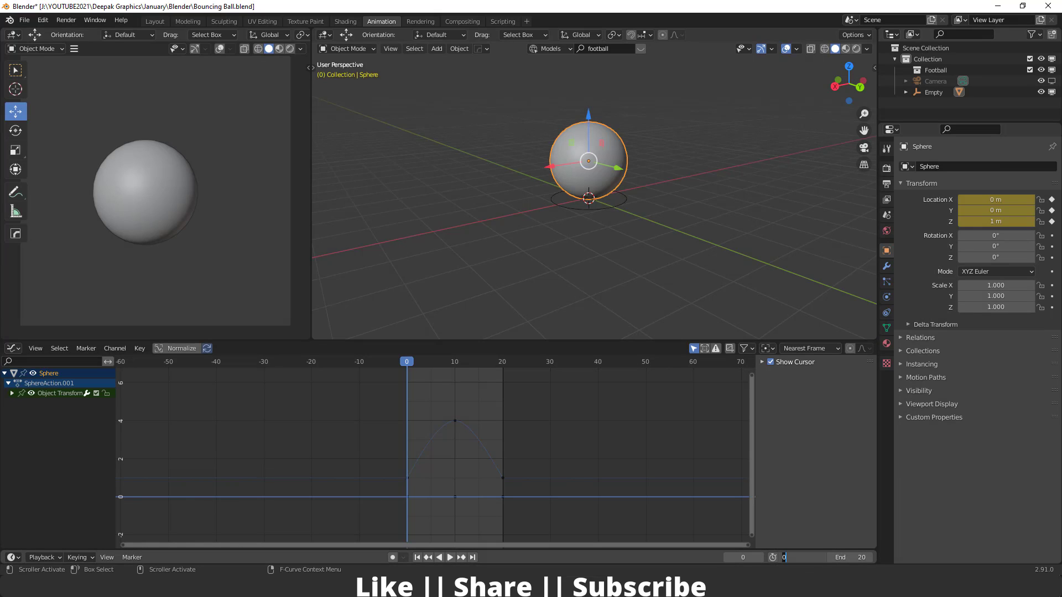
key("Return")
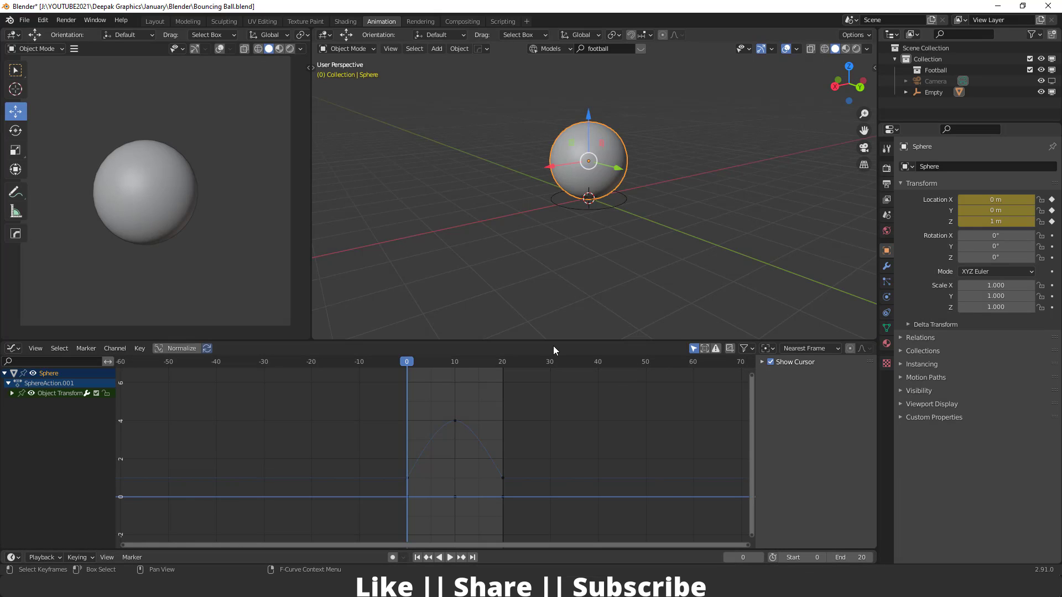
Play the looping bounce with the sphere deselected and return the playhead to frame 0
key("space")
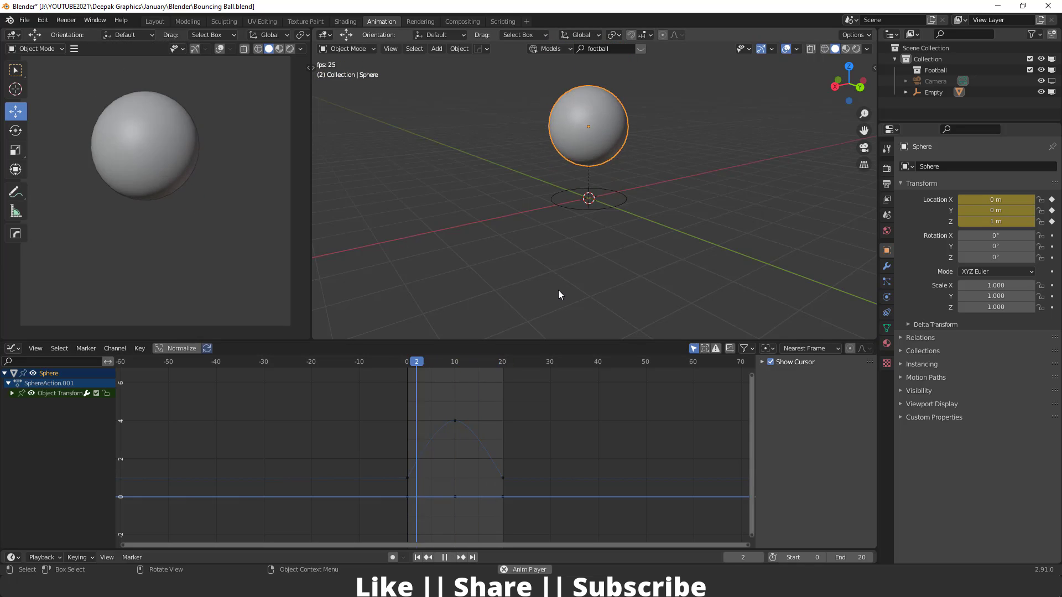
left_click(565, 281)
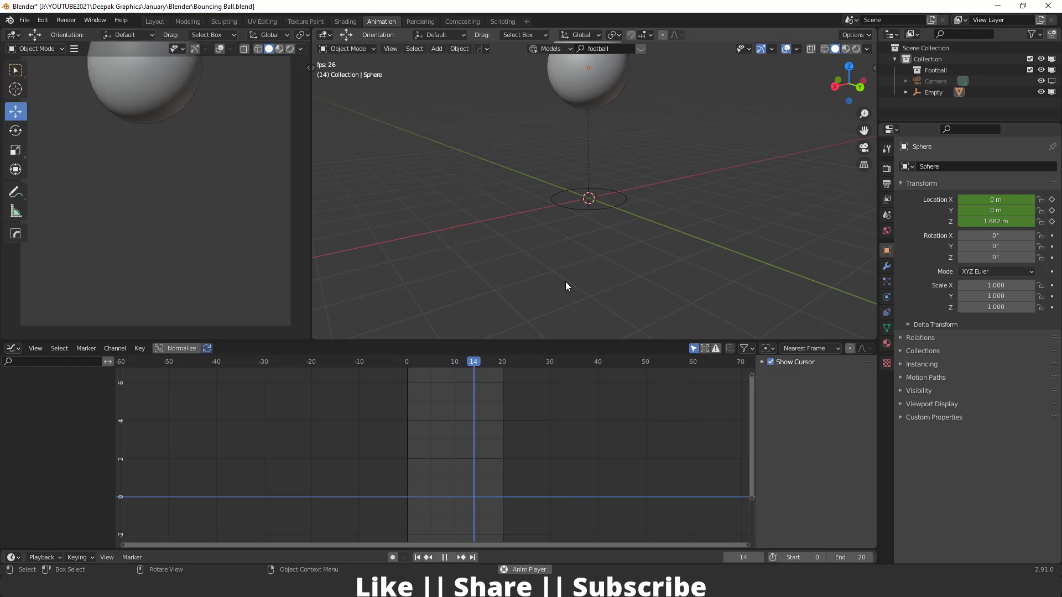
key("space")
left_click_drag(505, 363, 408, 367)
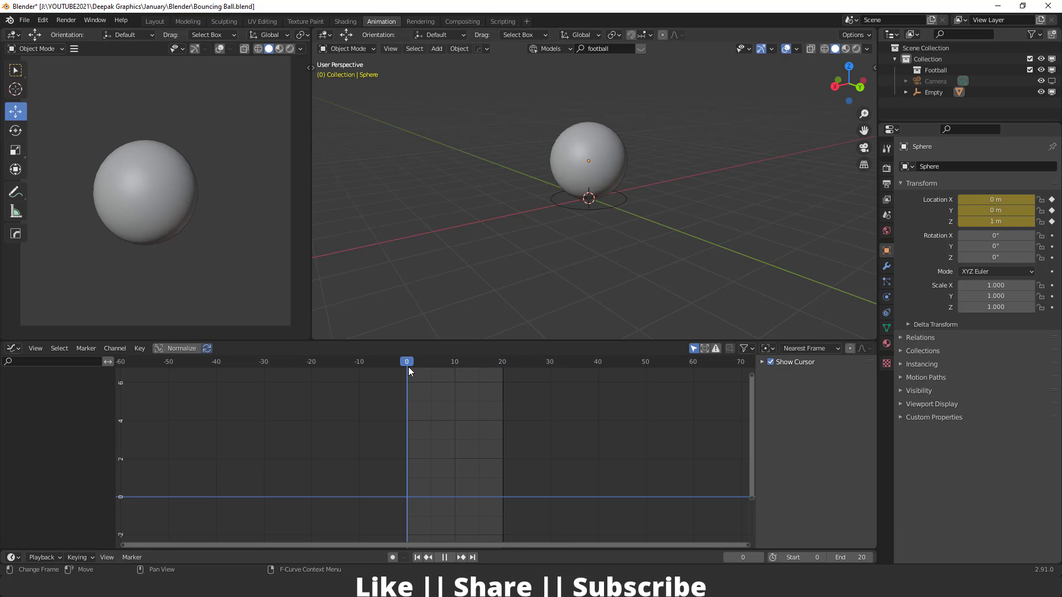
Reselect the sphere and move its Z curve's last keyframe along the time axis to frame 18
left_click(589, 202)
left_click(592, 165)
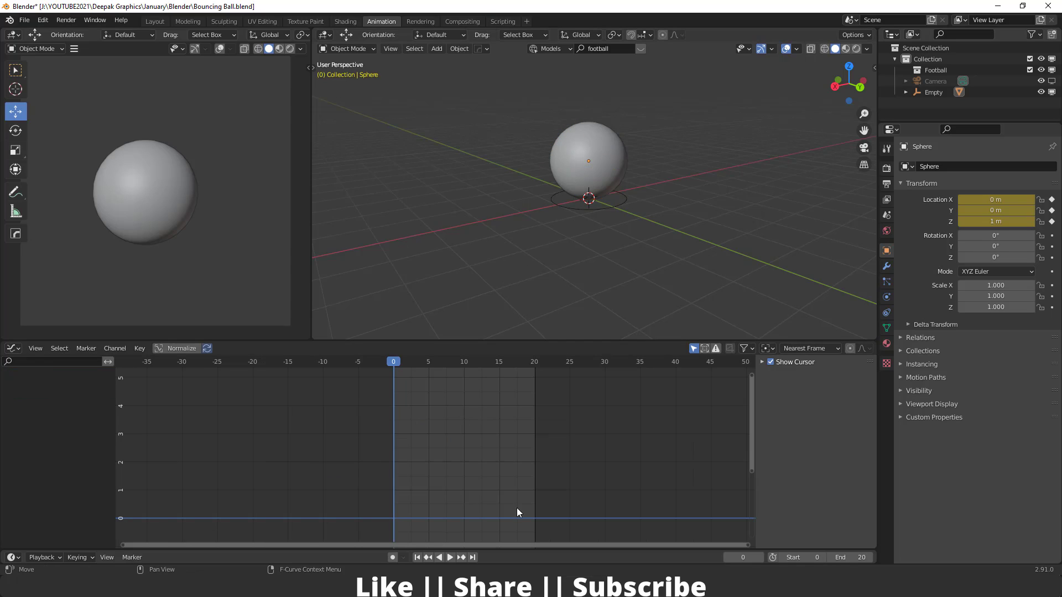
left_click(597, 168)
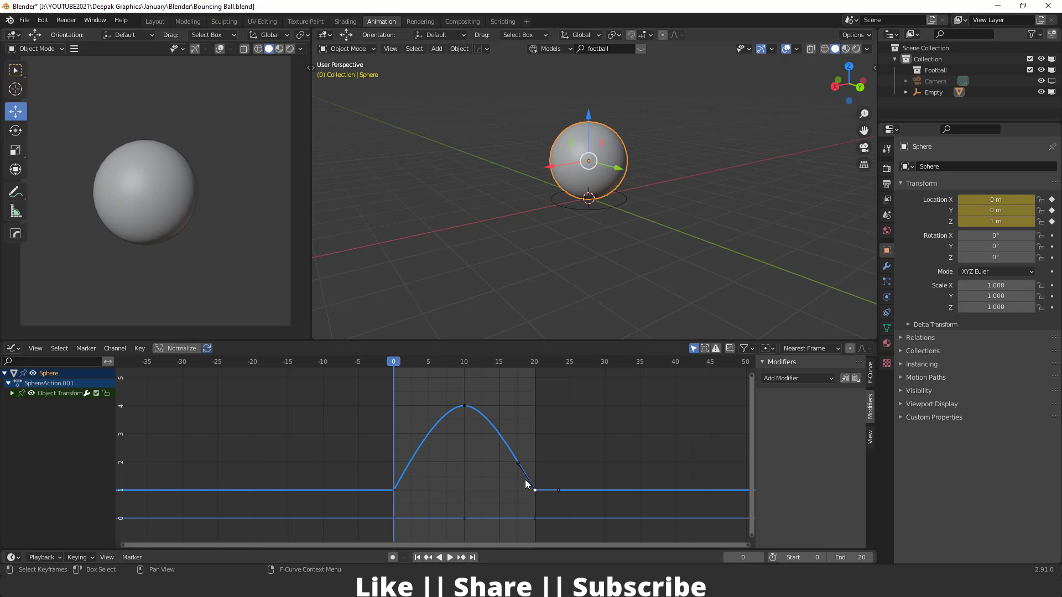
scroll(528, 505, "up", 3)
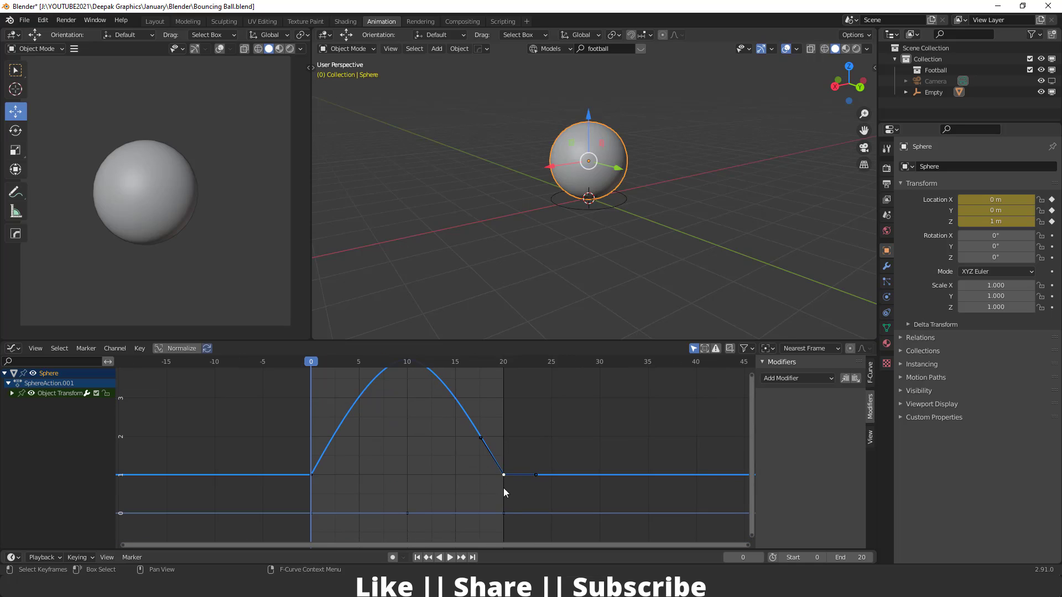
left_click_drag(516, 490, 500, 467)
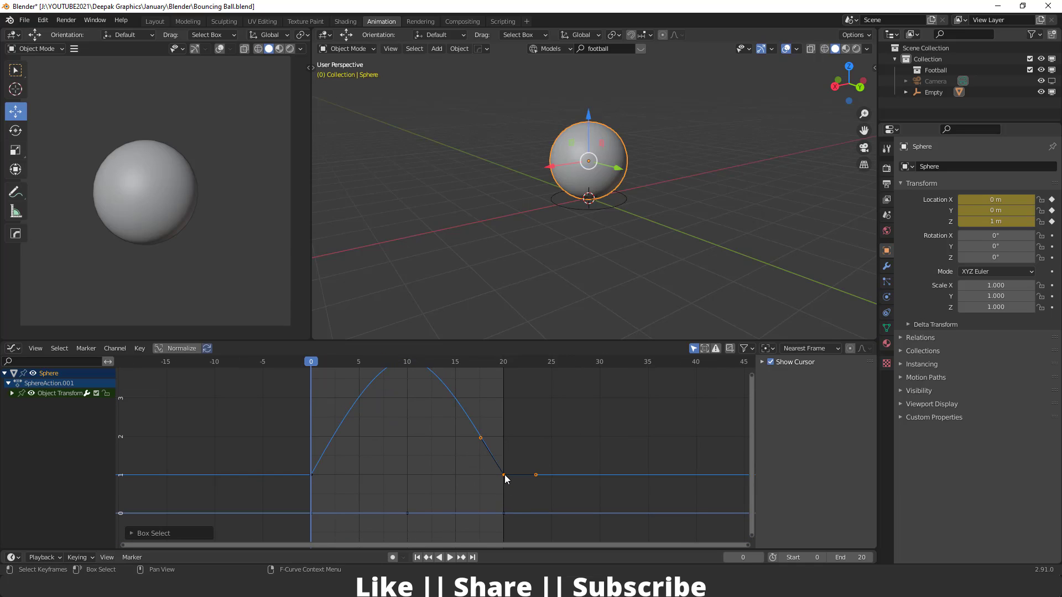
scroll(490, 475, "up", 3)
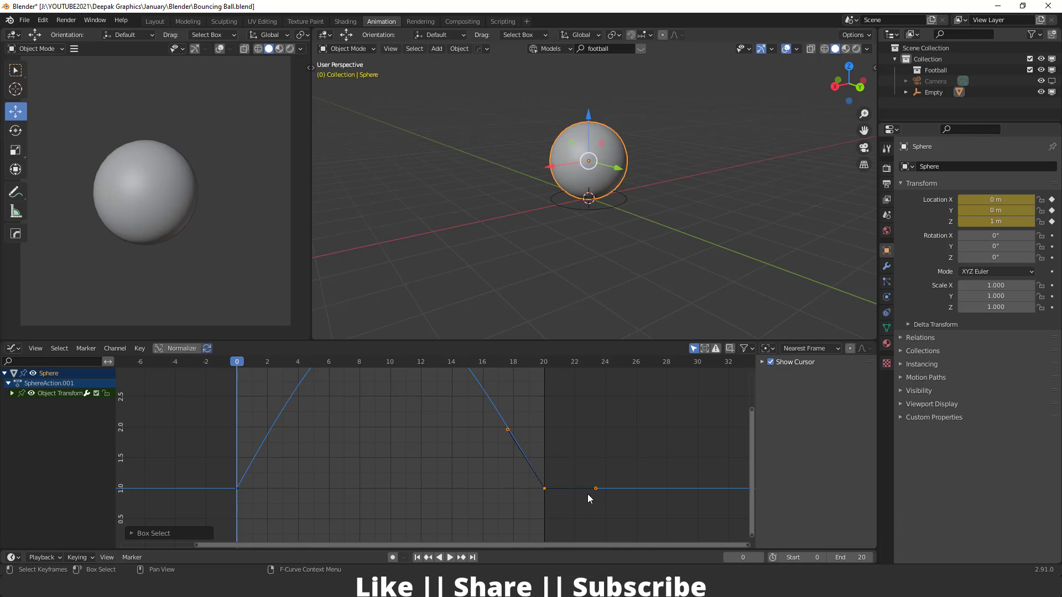
key("g")
key("x")
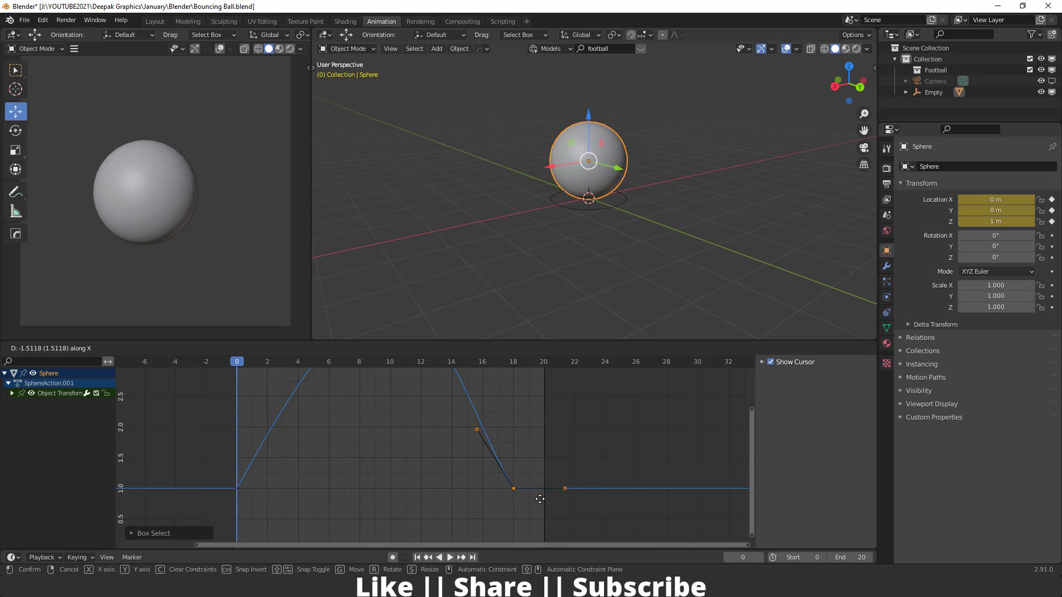
left_click(539, 499)
Move the Z curve's first keyframe along the time axis to frame 2, frame all curves and start playback
left_click_drag(268, 496, 233, 476)
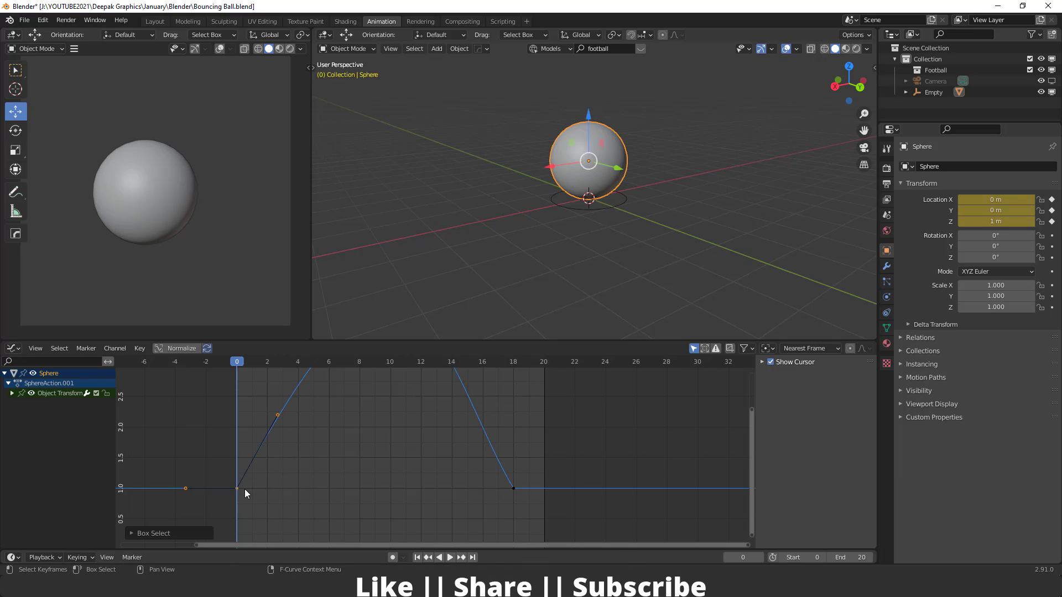
key("g")
key("x")
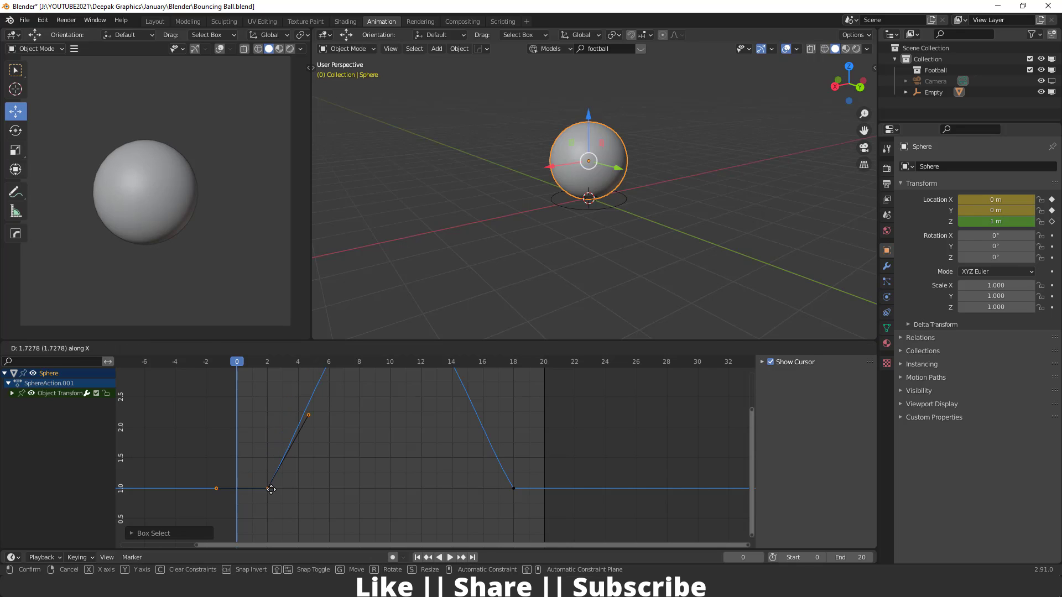
left_click(271, 489)
key("Home")
key("space")
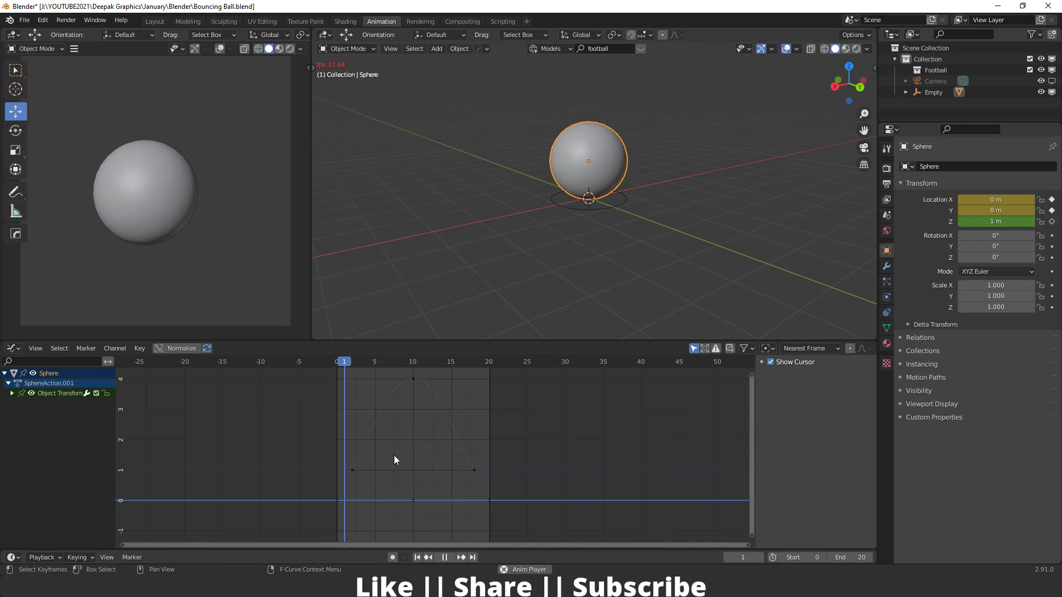